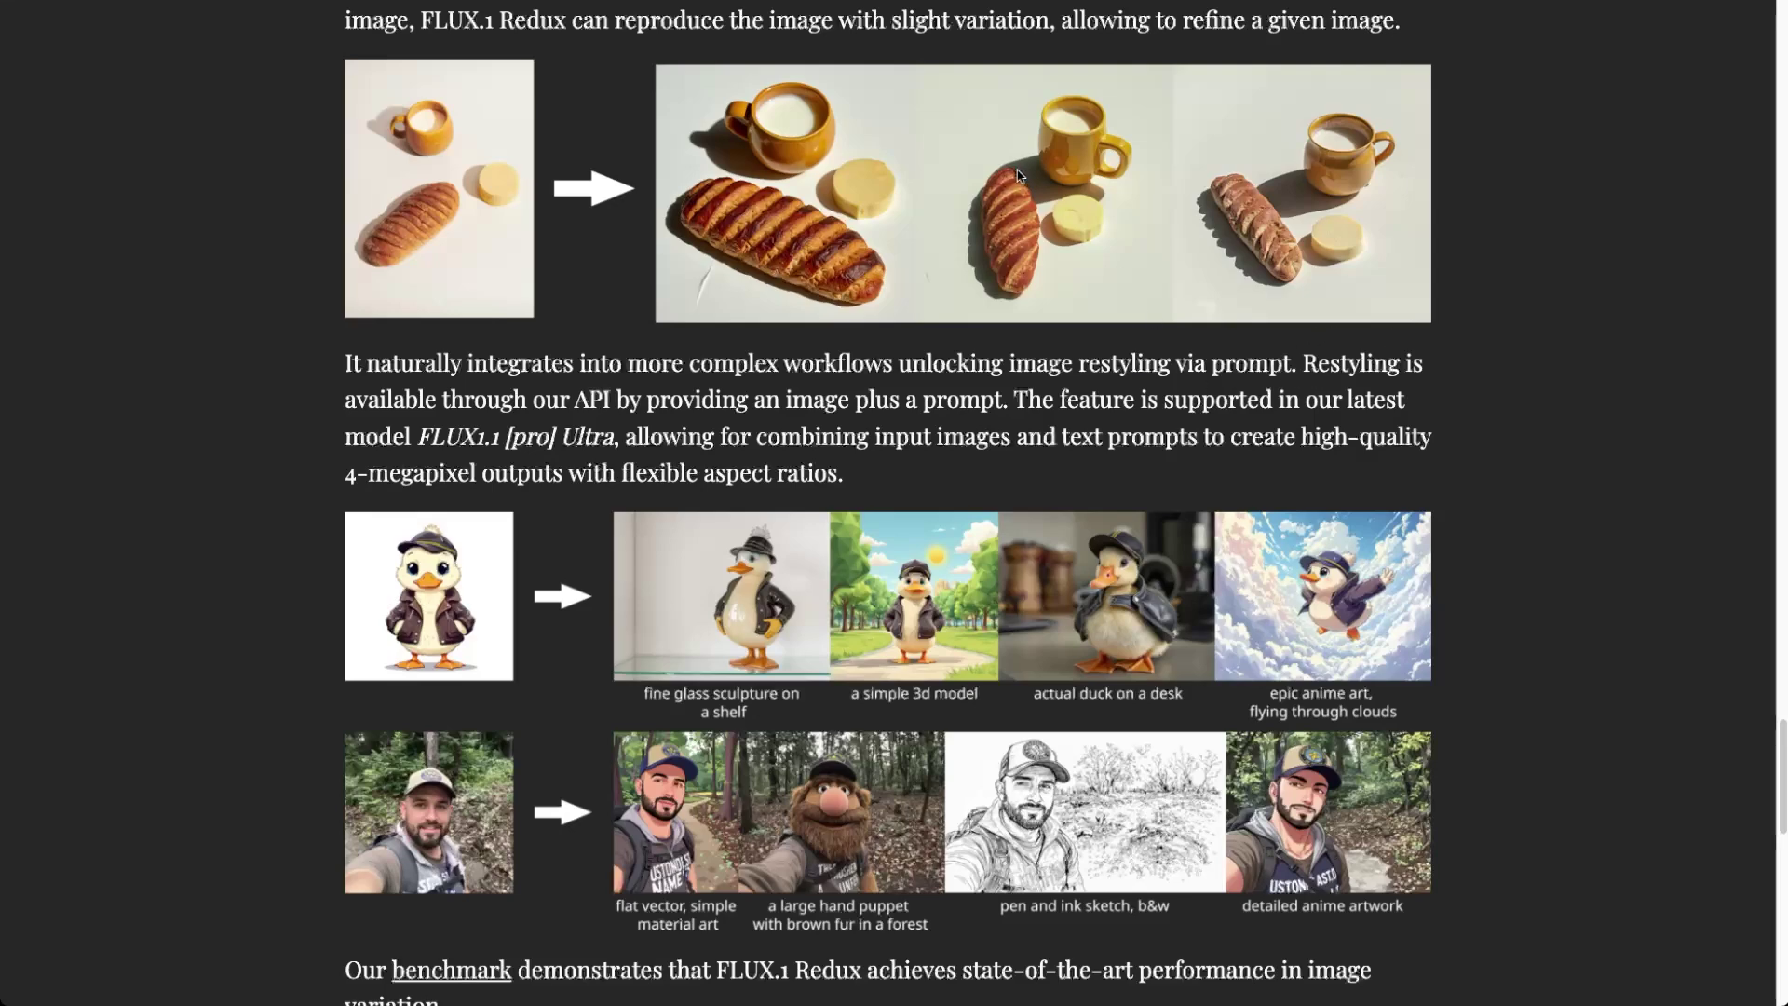
# - Scroll through the Redux example images on the page
pyautogui.scroll(3, 1569, 506)
pyautogui.scroll(-2, 1569, 506)
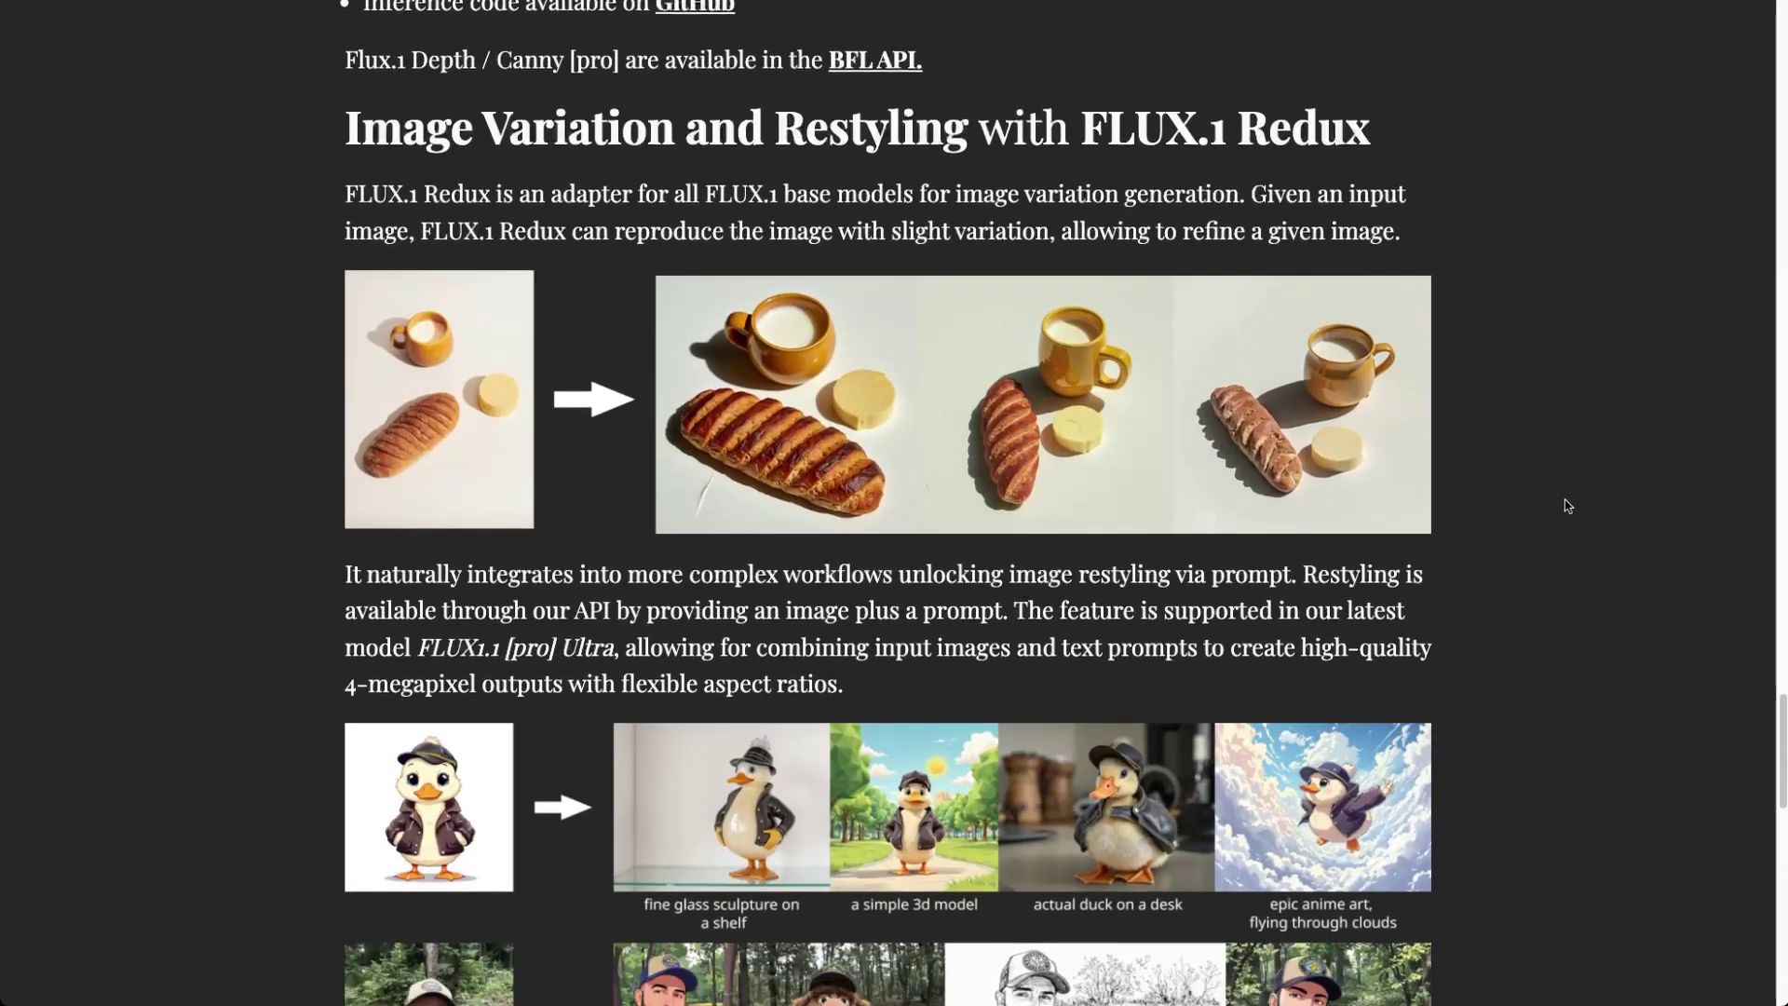
pyautogui.scroll(-1, 1568, 505)
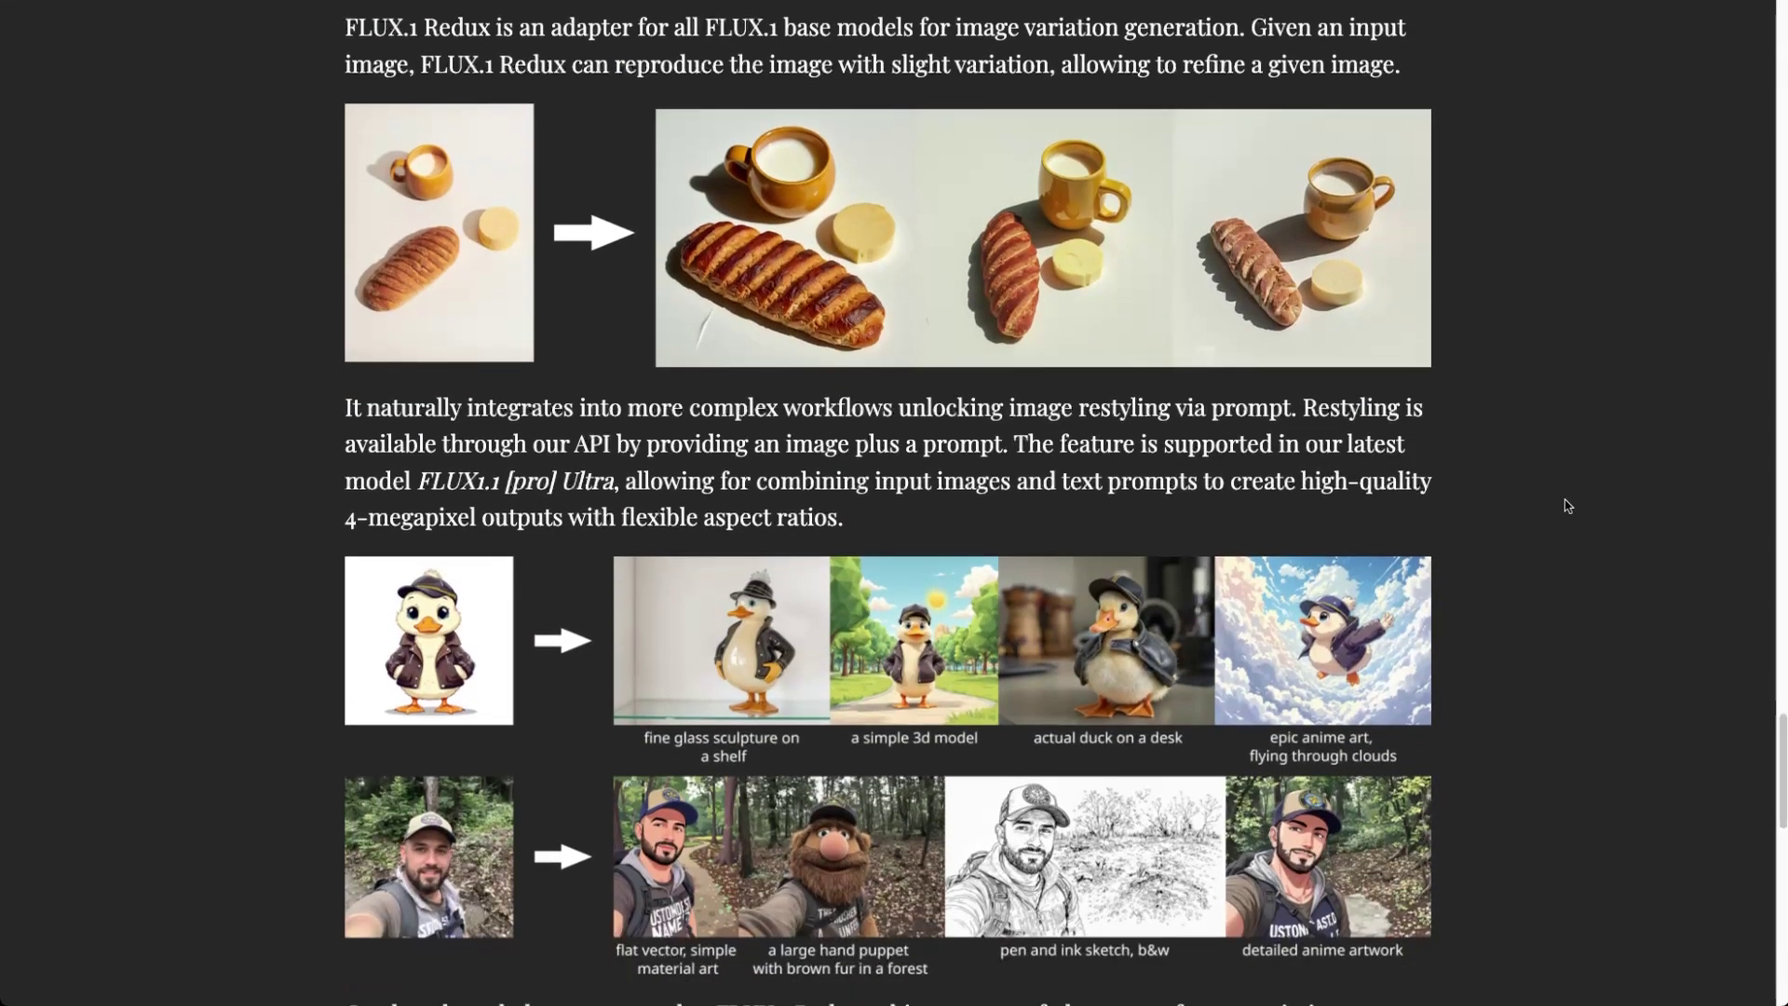
pyautogui.scroll(-1, 1500, 633)
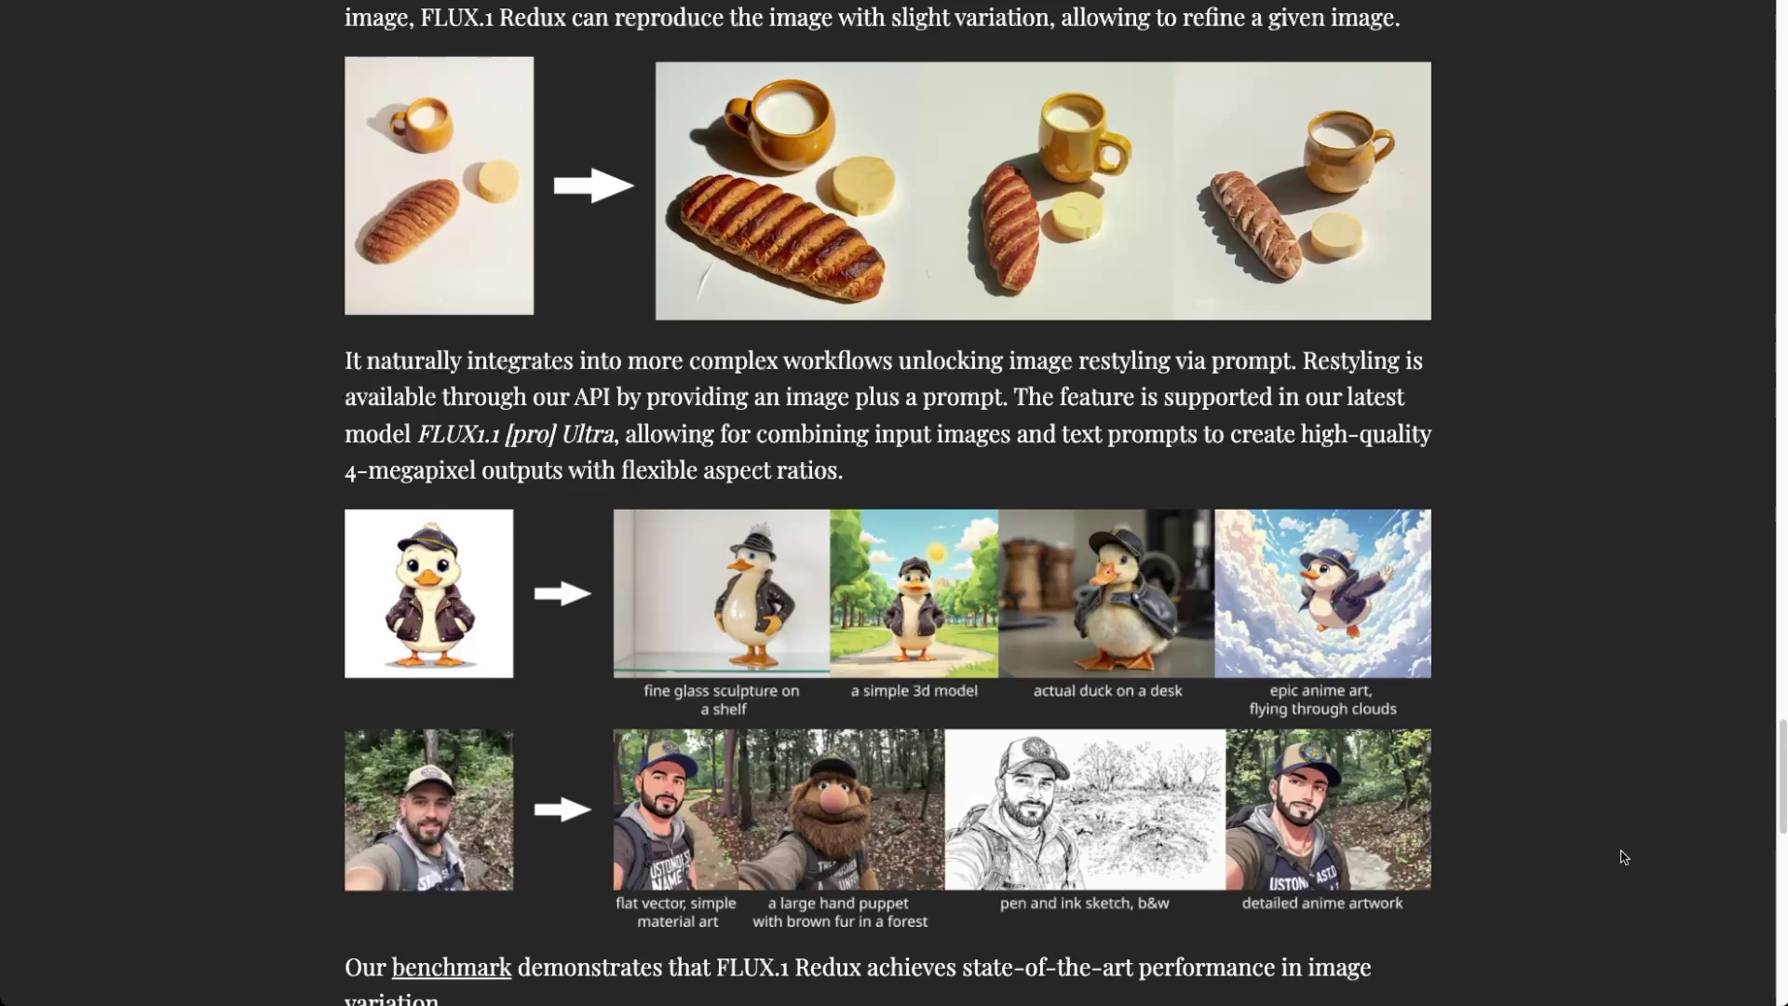
pyautogui.scroll(-1, 1624, 857)
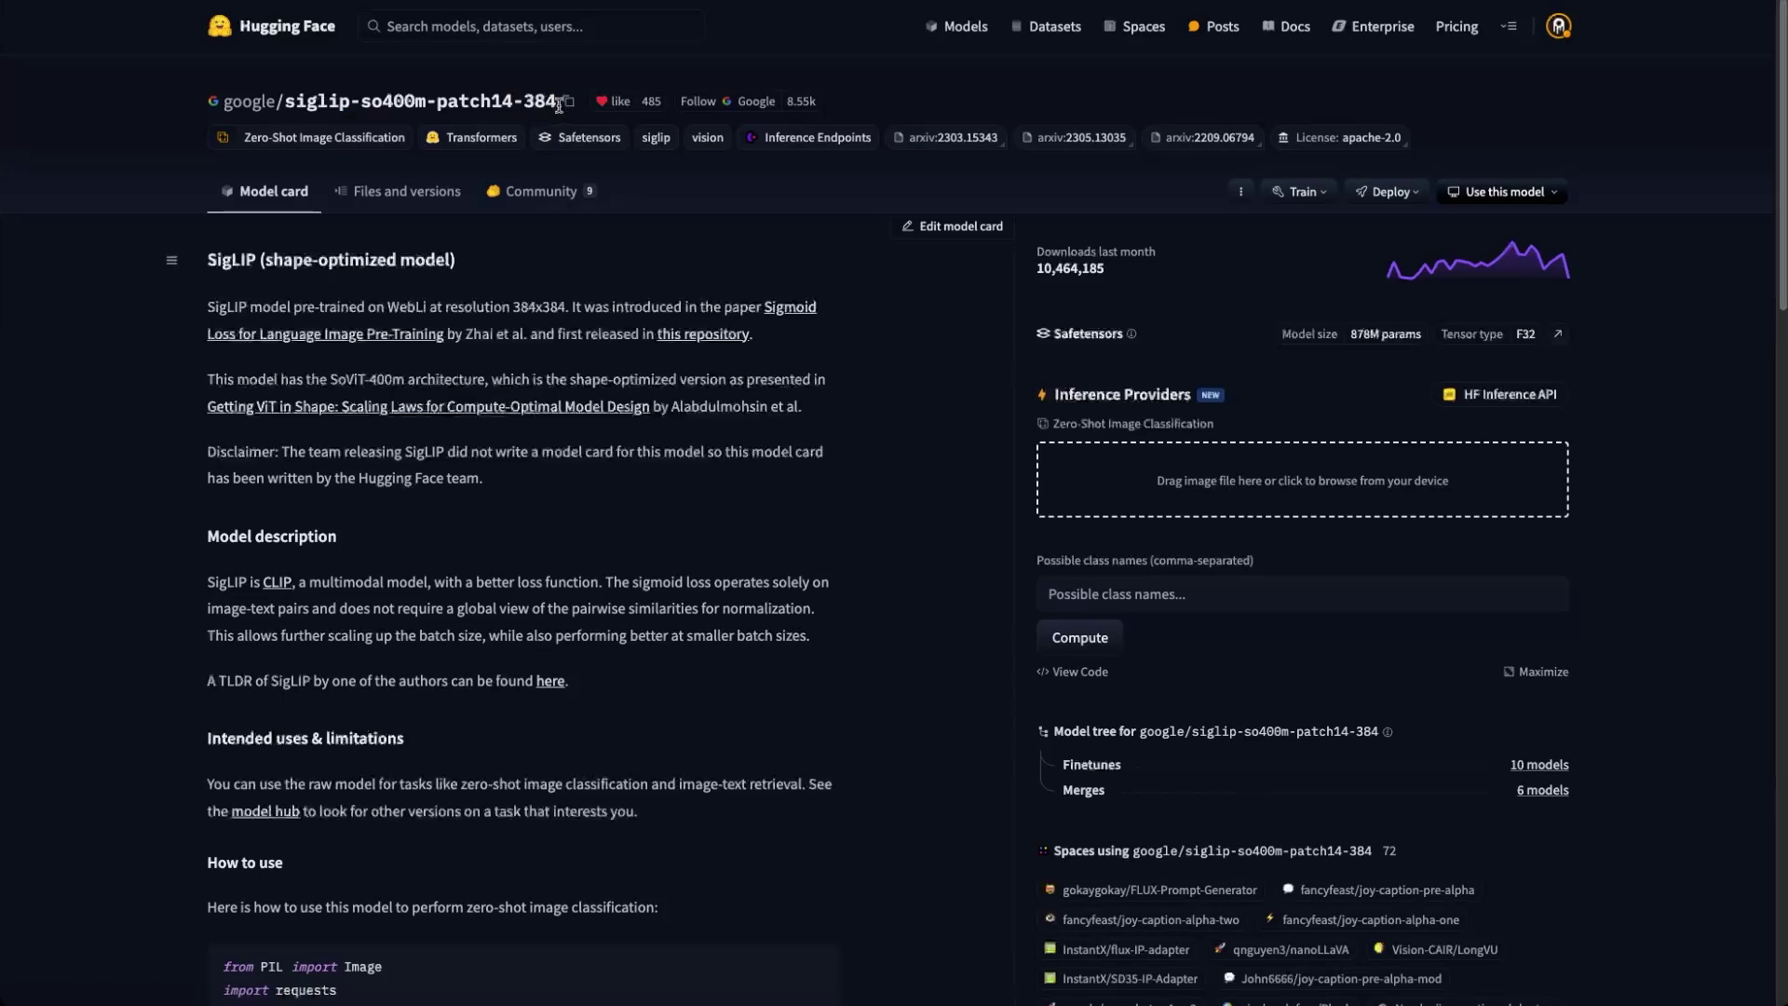
# - Highlight '384' in the siglip-so400m-patch14-384 model name
pyautogui.moveTo(559, 104); pyautogui.dragTo(524, 102)
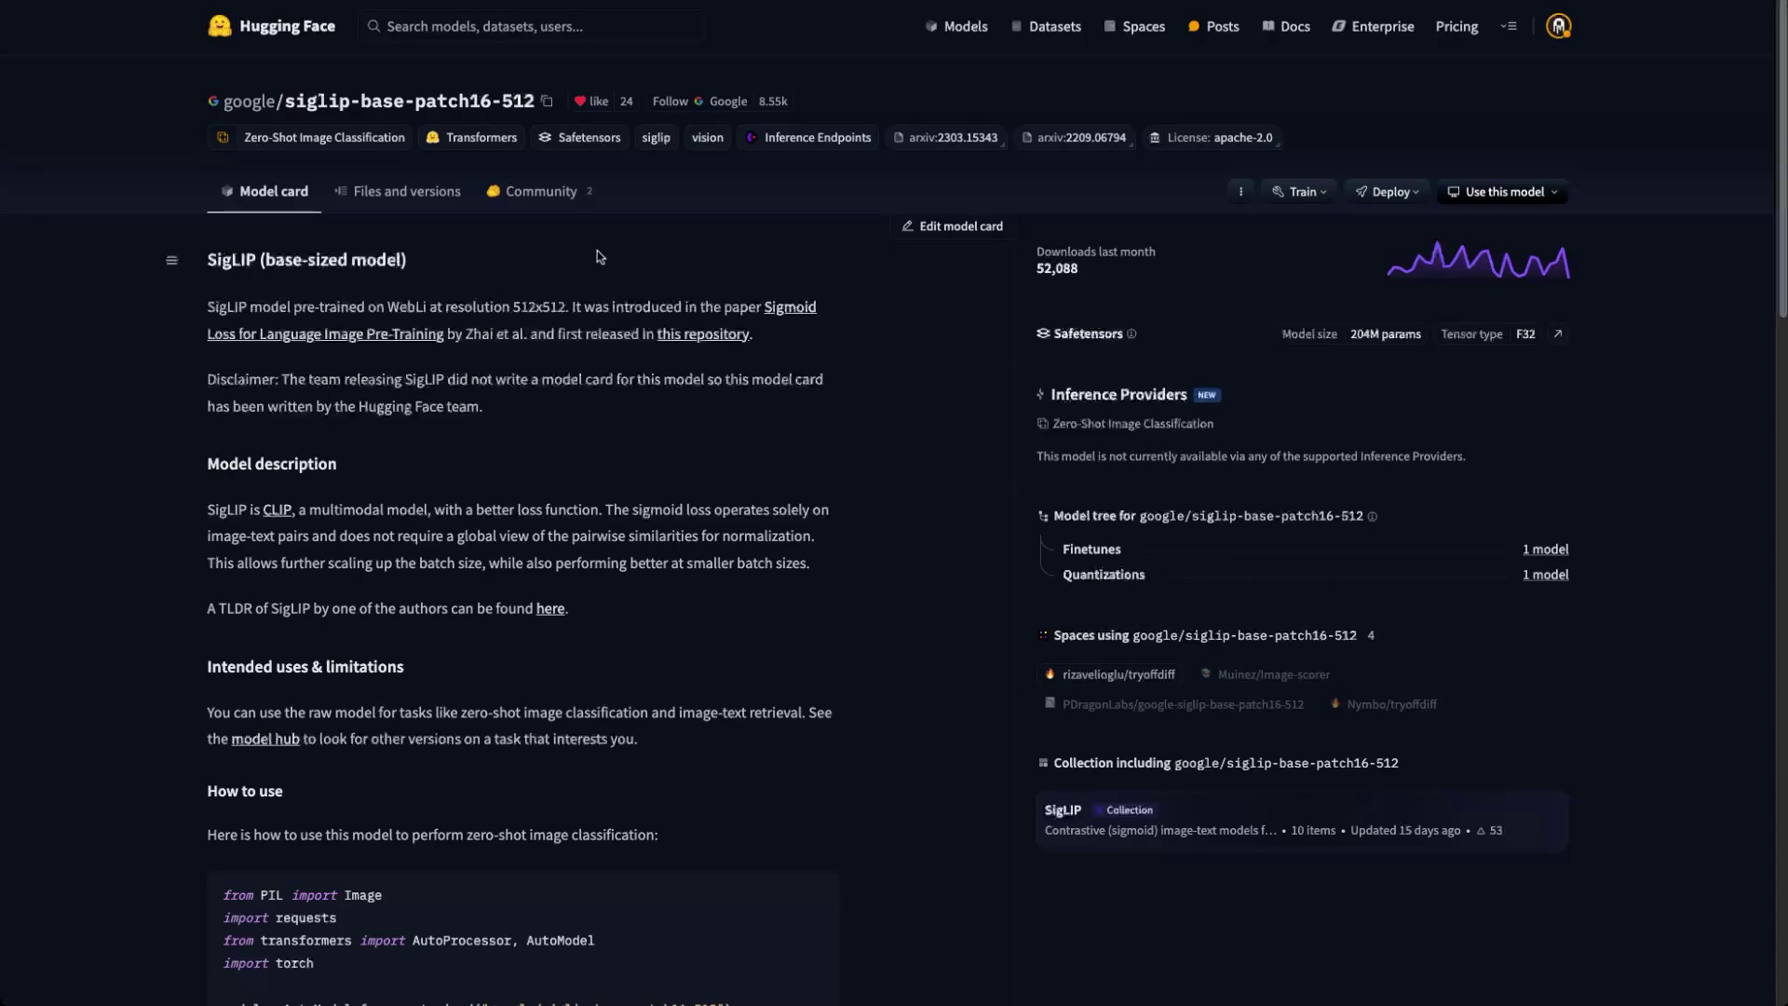
# - Inspect siglip-base-patch16-512's files, then open siglip2-so400m-patch16-512 and highlight its '512'
pyautogui.click(405, 201)
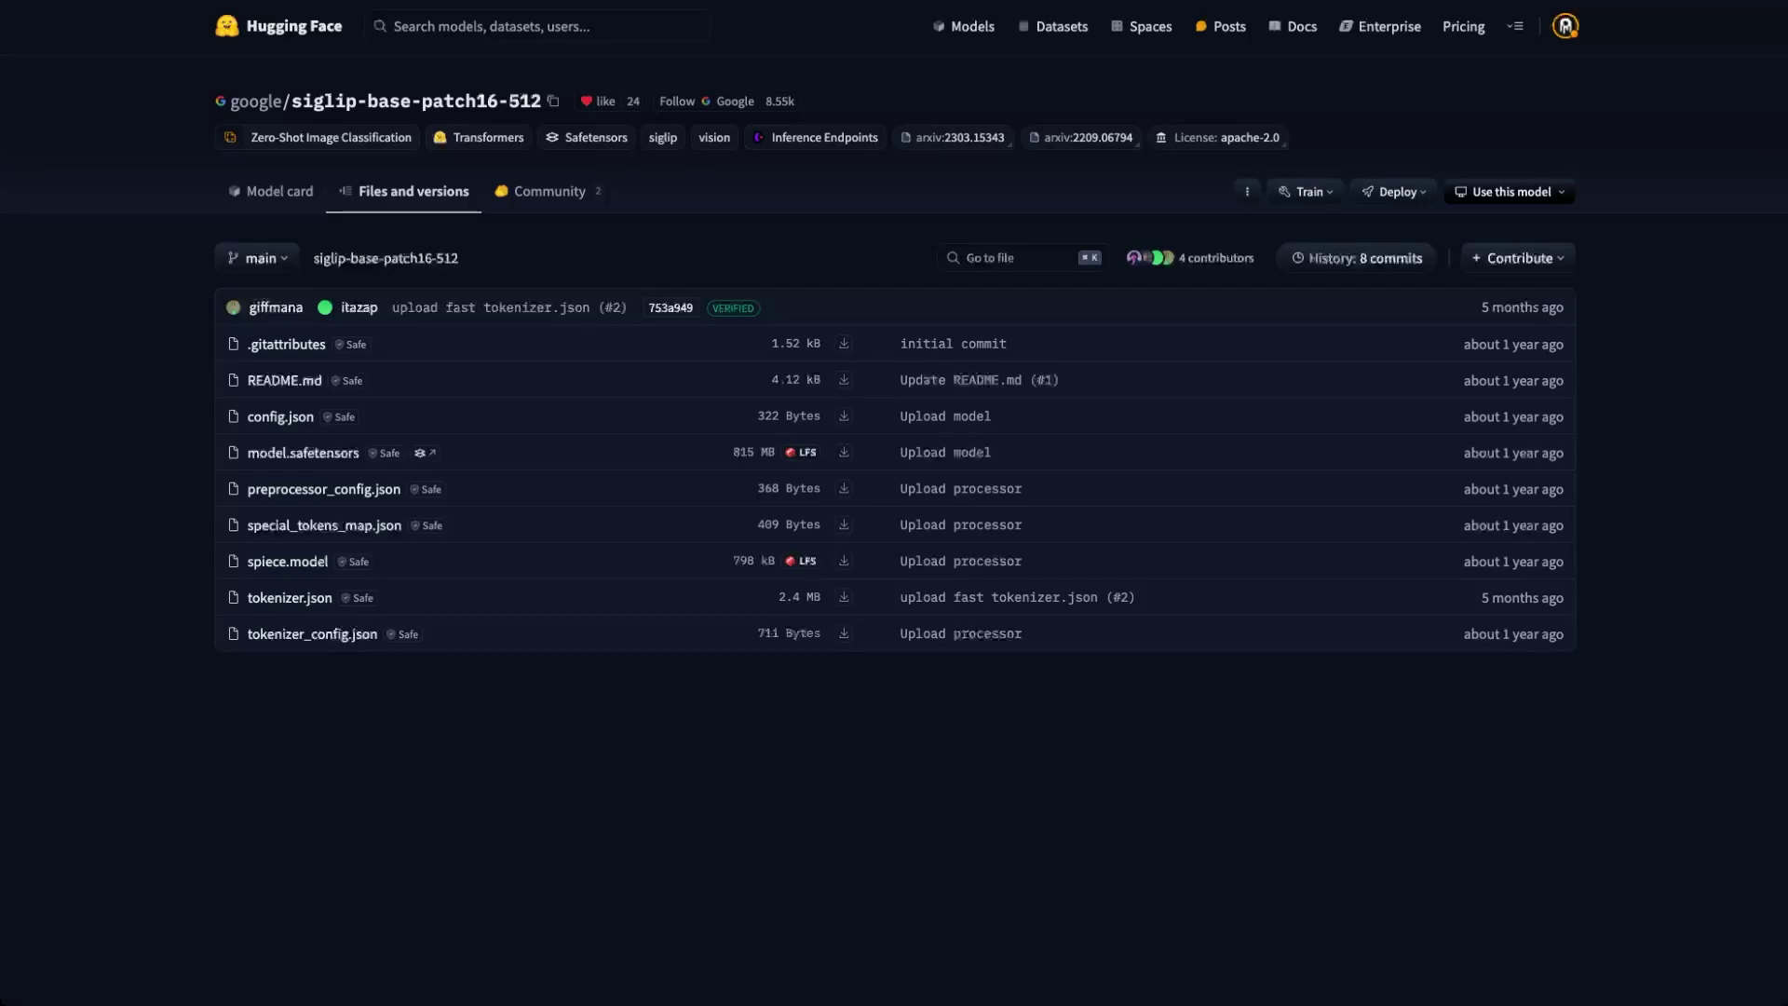
pyautogui.hotkey('alt', 'Left')
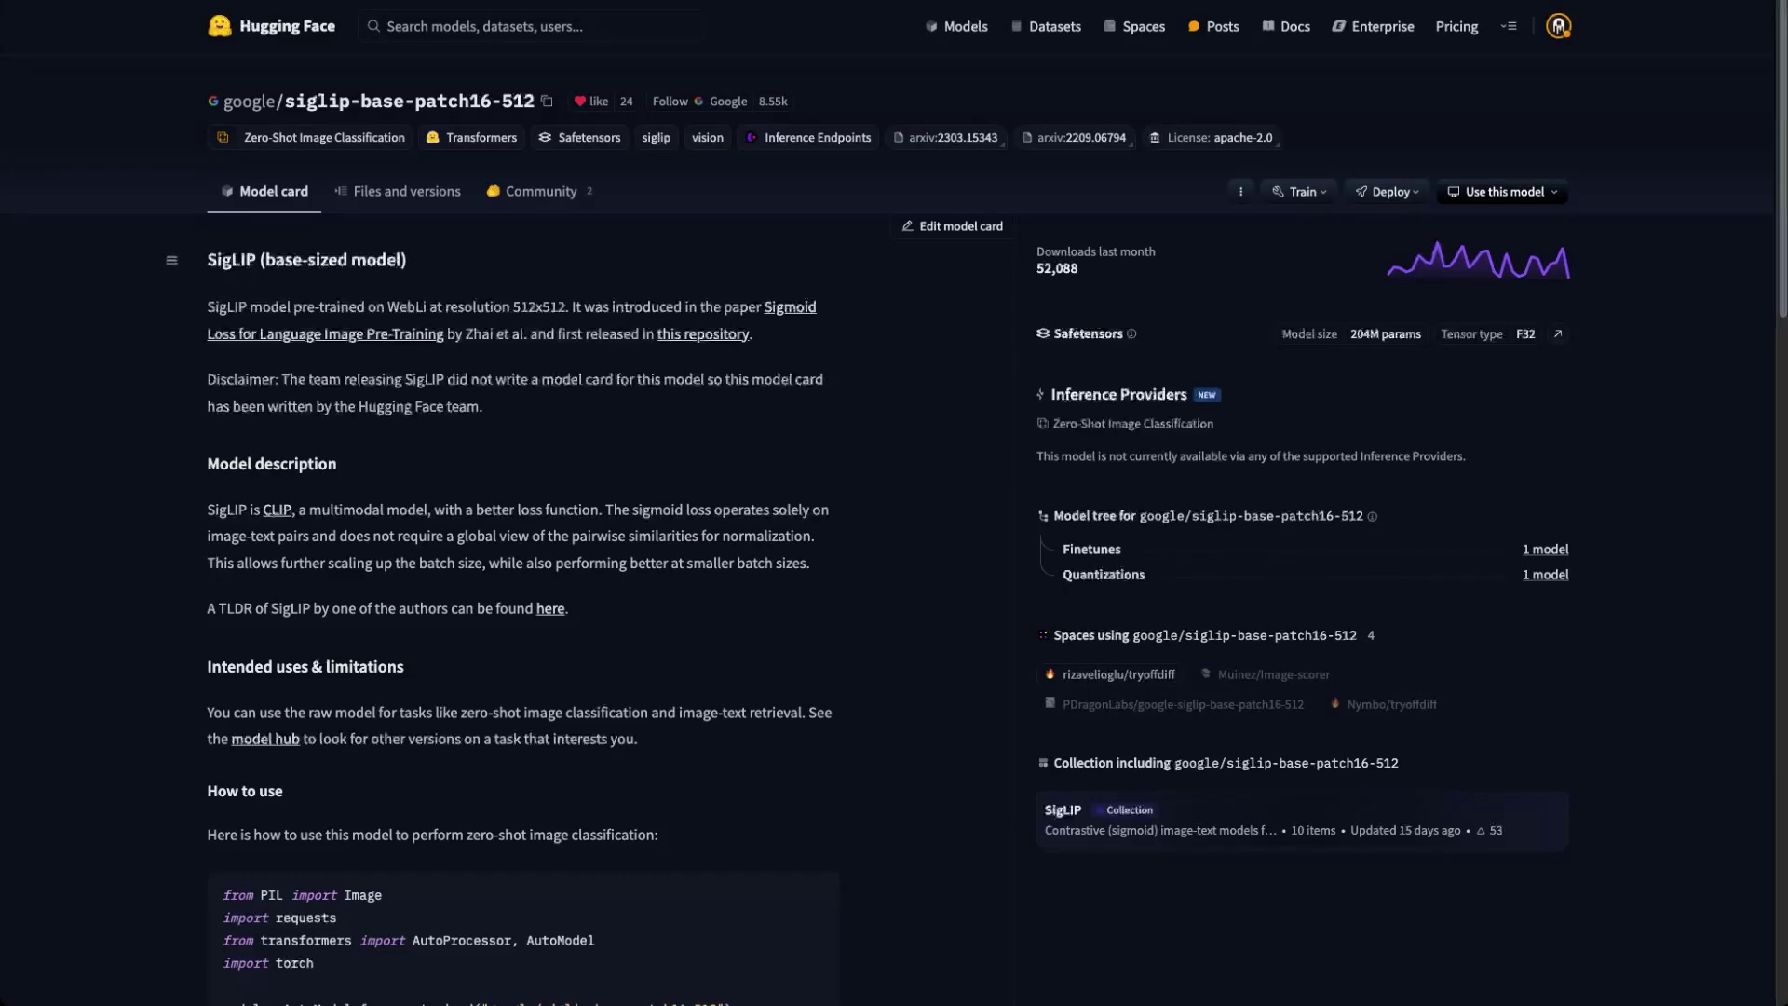
pyautogui.hotkey('ctrl', 'Tab')
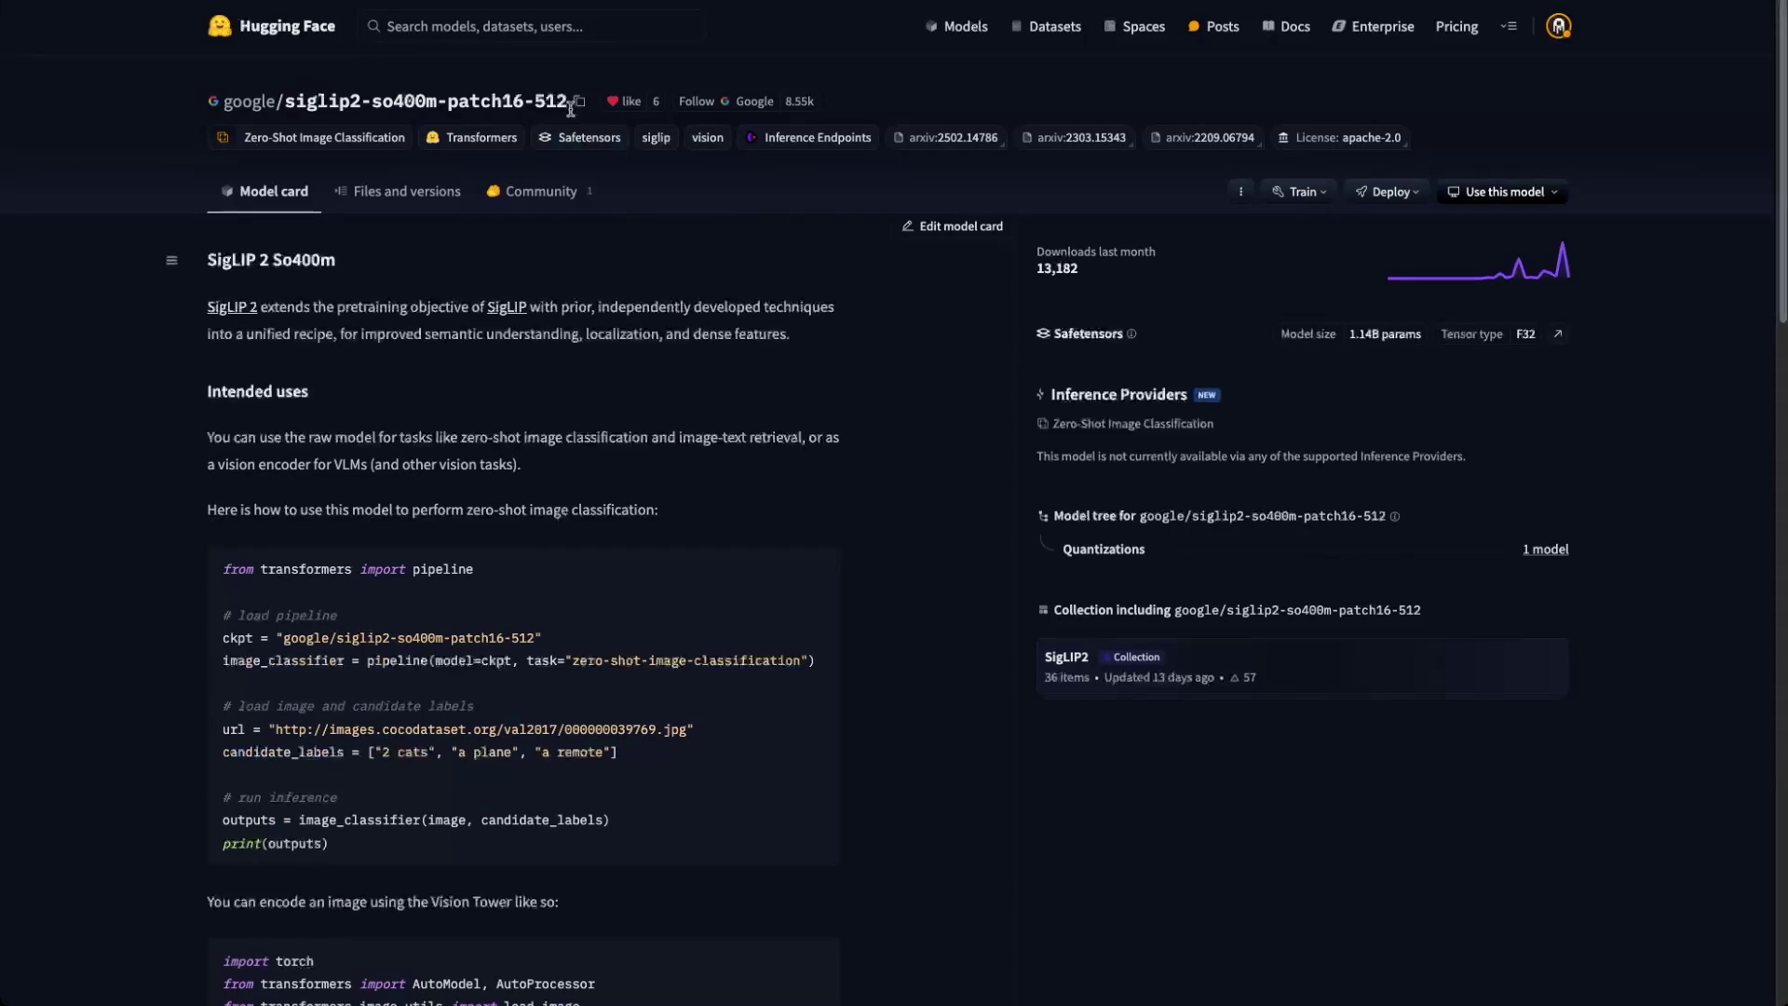
pyautogui.moveTo(571, 110); pyautogui.dragTo(526, 104)
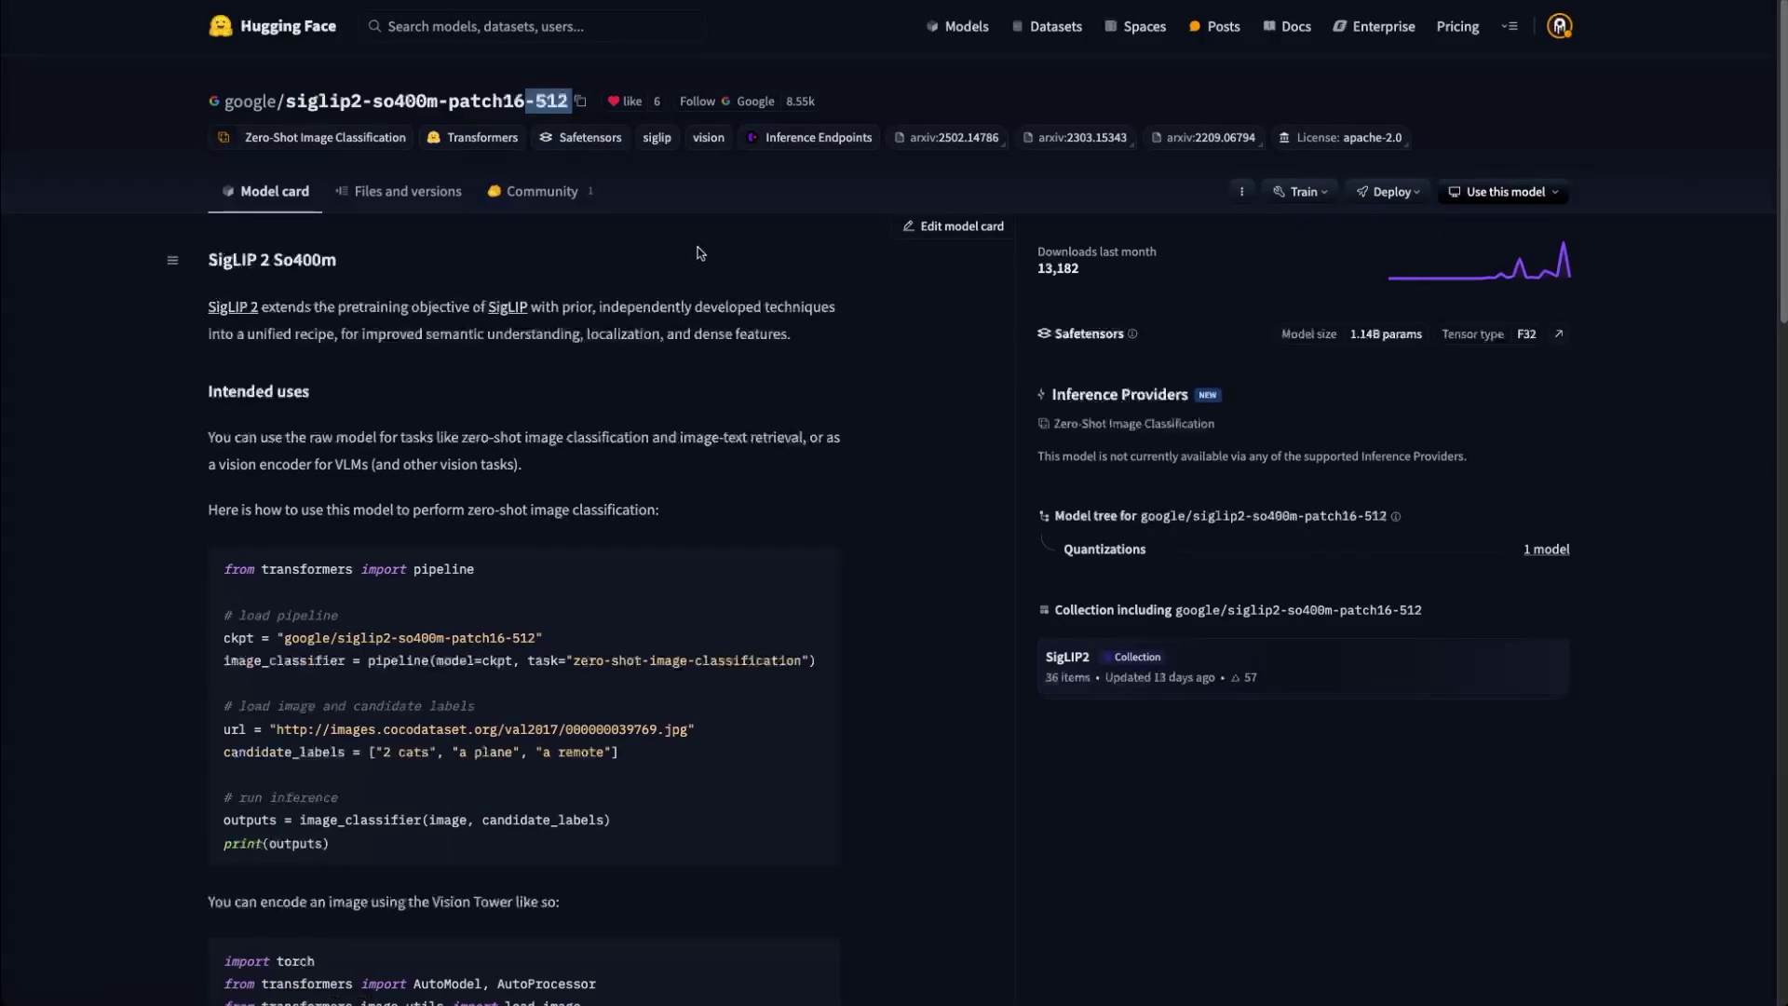
# - Clear the '-512' highlight in the SigLIP2 model title
pyautogui.click(698, 248)
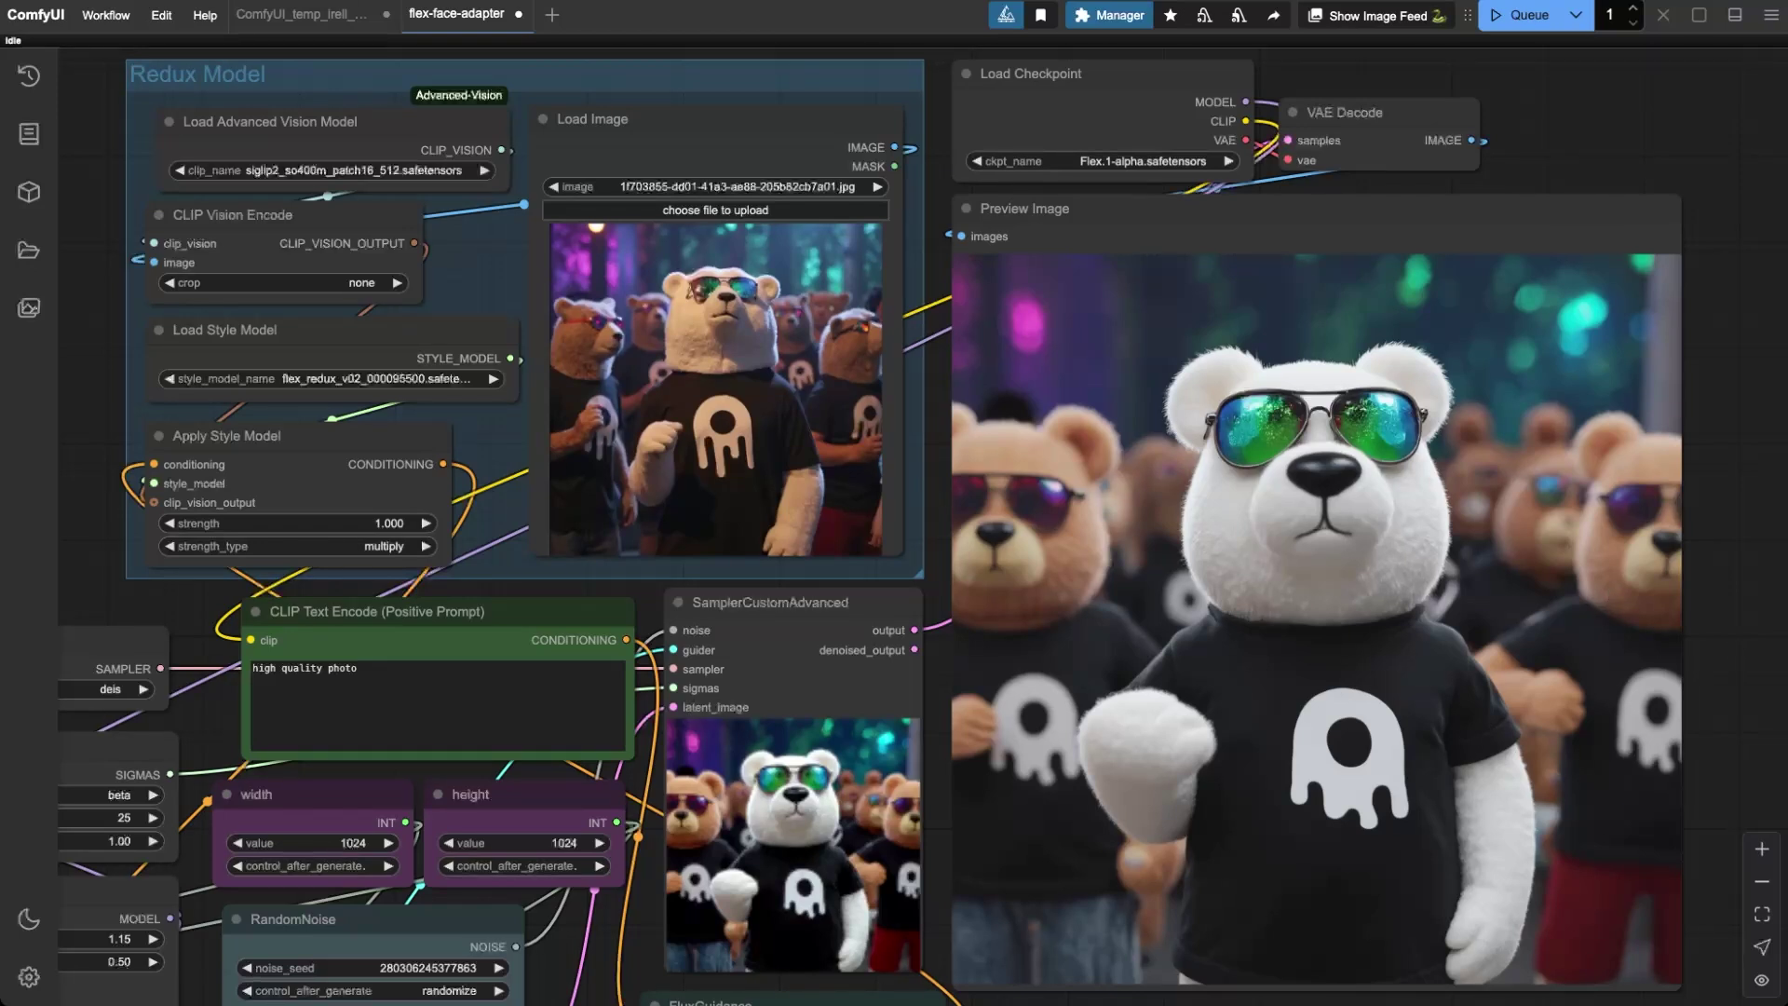
pyautogui.hotkey('ctrl', 'v')
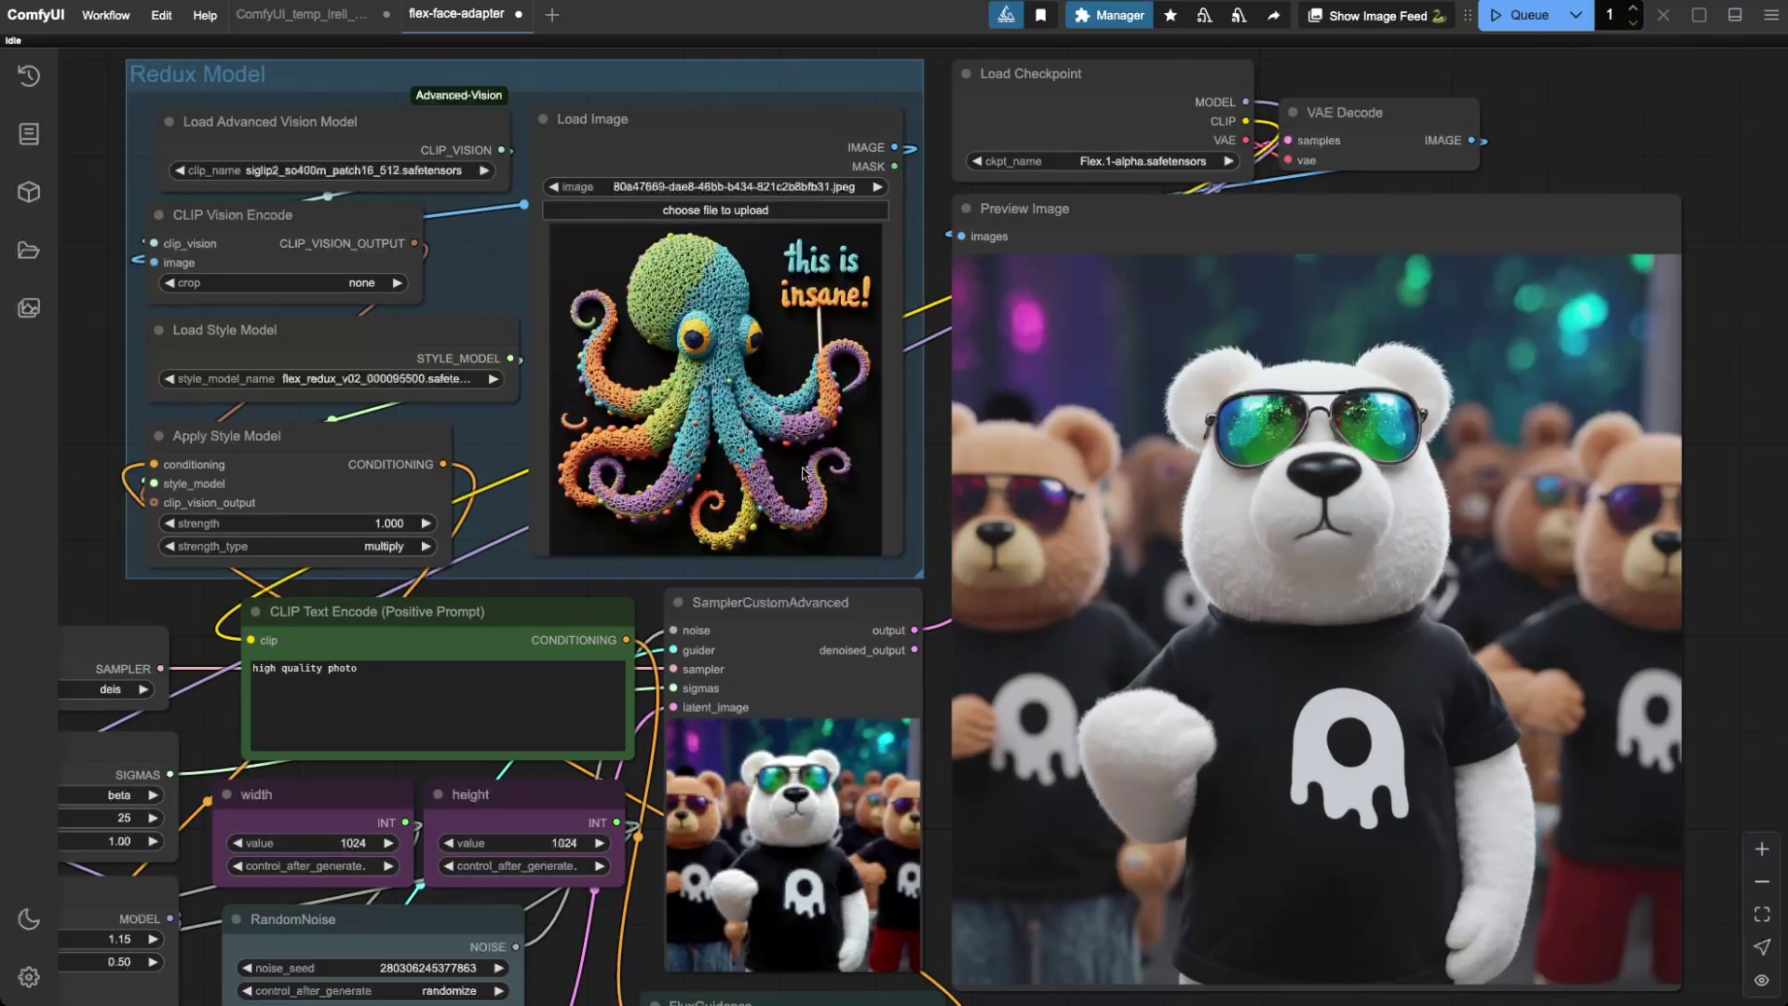
# - Generate from the octopus reference, then paste woodblock_2.jpeg as the new reference image
pyautogui.hotkey('ctrl', 'Return')
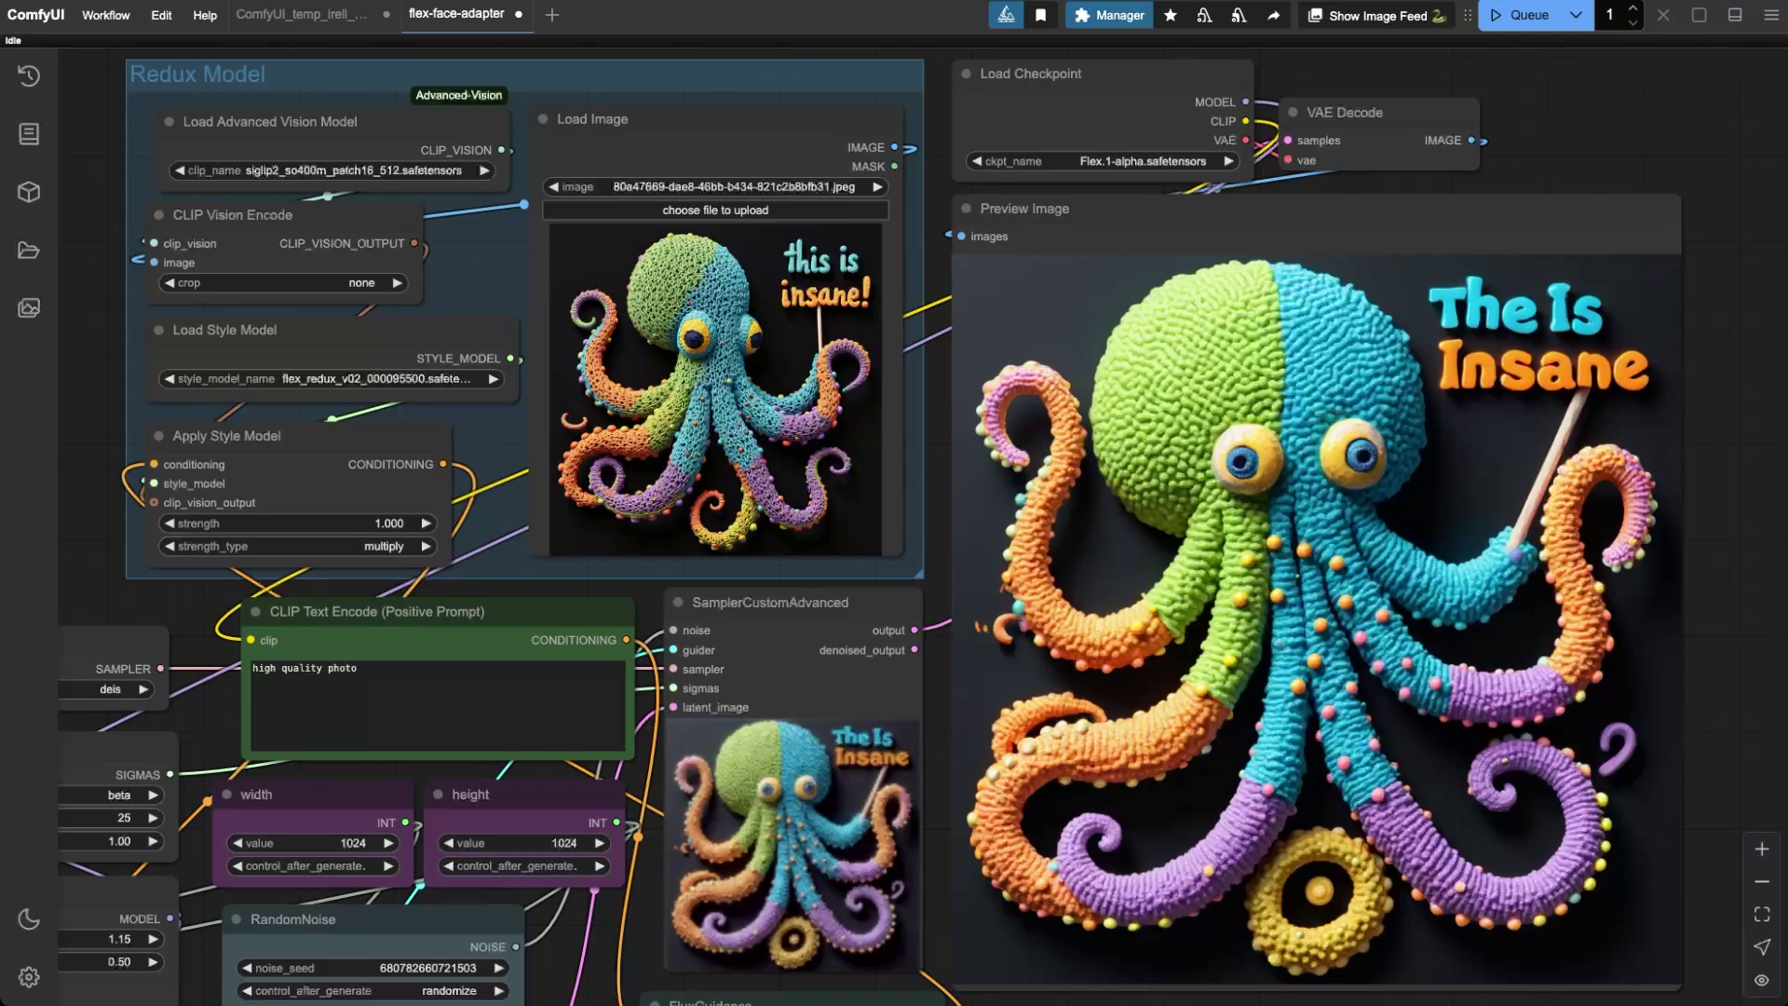
pyautogui.hotkey('ctrl', 'v')
# - Generate from the neon sign reference, then drop the psychedelic spiral onto Load Image
pyautogui.click(1525, 16)
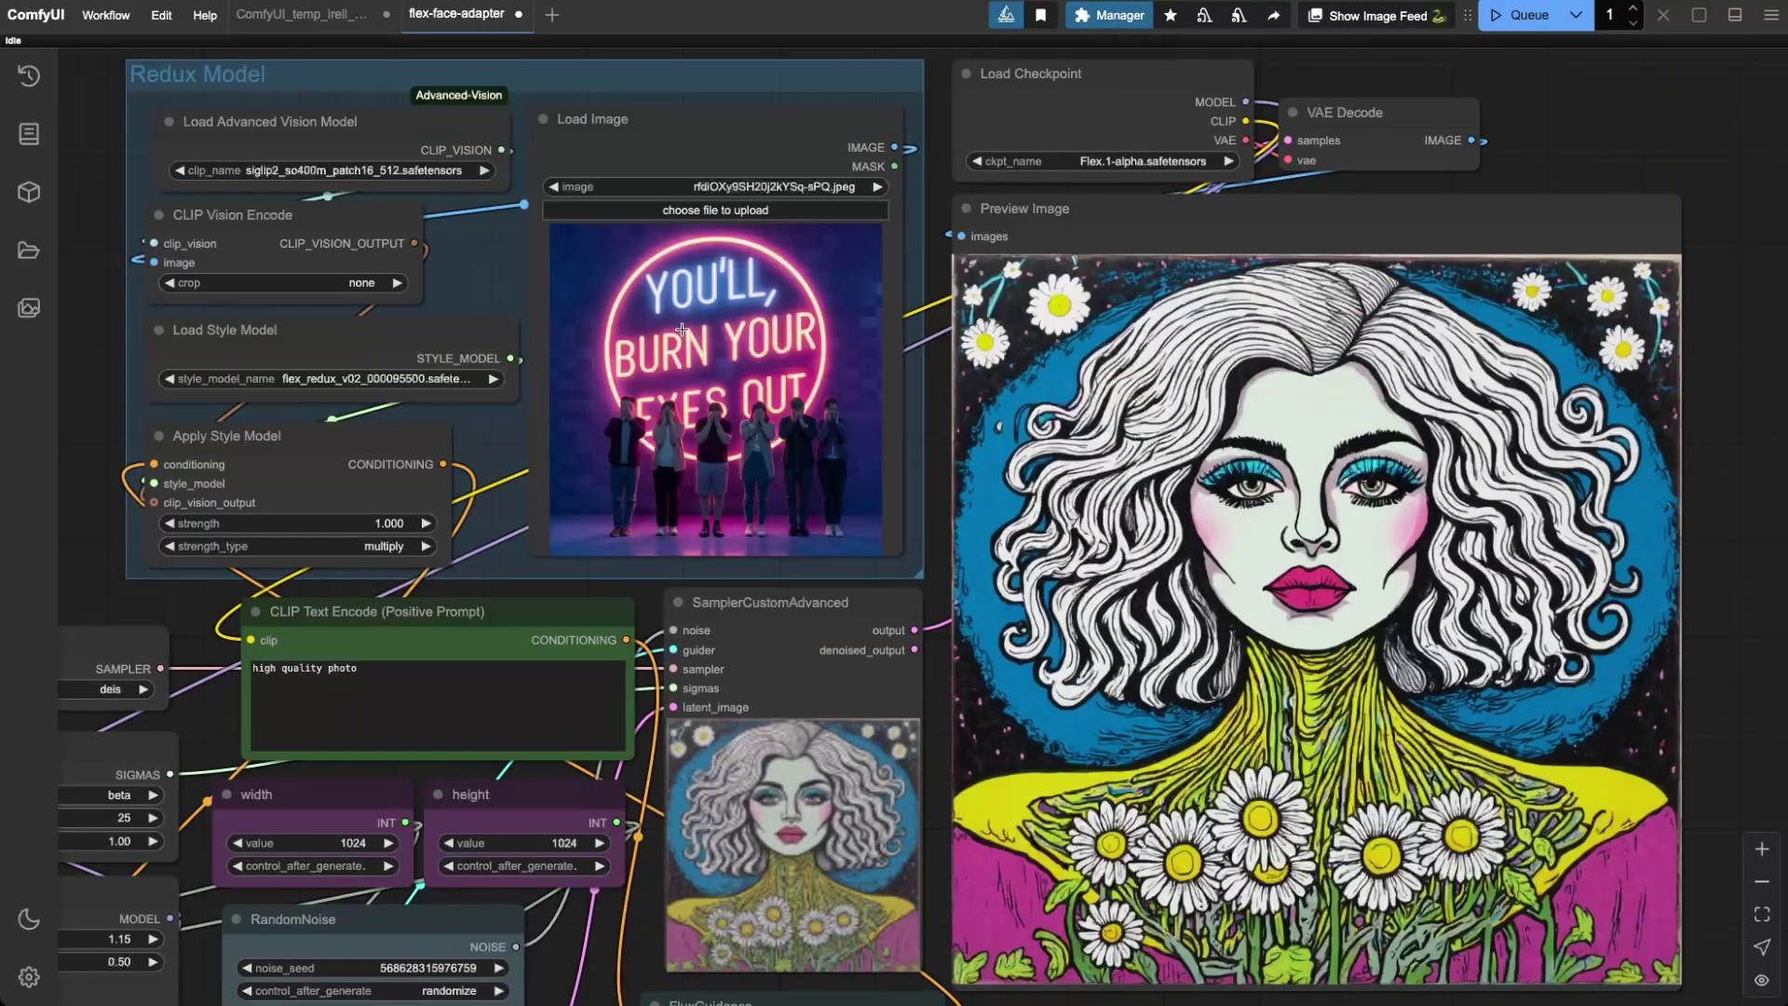
pyautogui.hotkey('ctrl', 'Return')
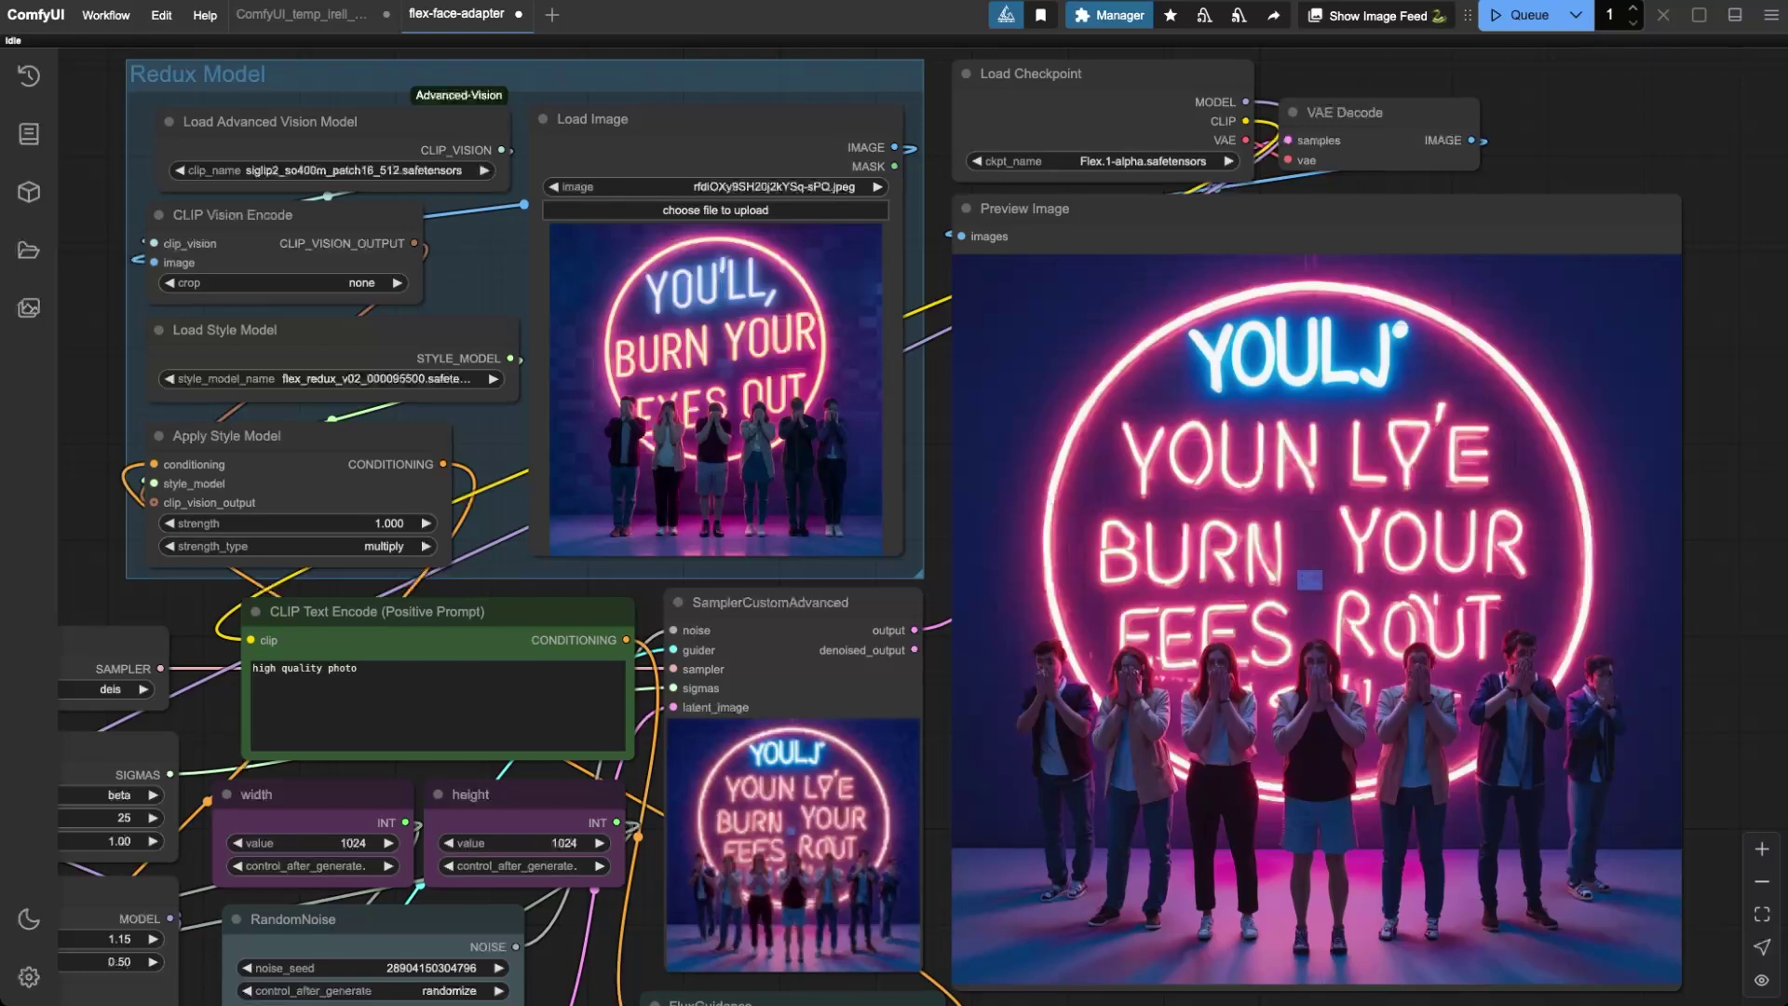
pyautogui.moveTo(932, 410); pyautogui.dragTo(898, 428)
# - Generate from the spiral, then load victorian_9.jpeg and generate a clown portrait
pyautogui.hotkey('ctrl', 'Return')
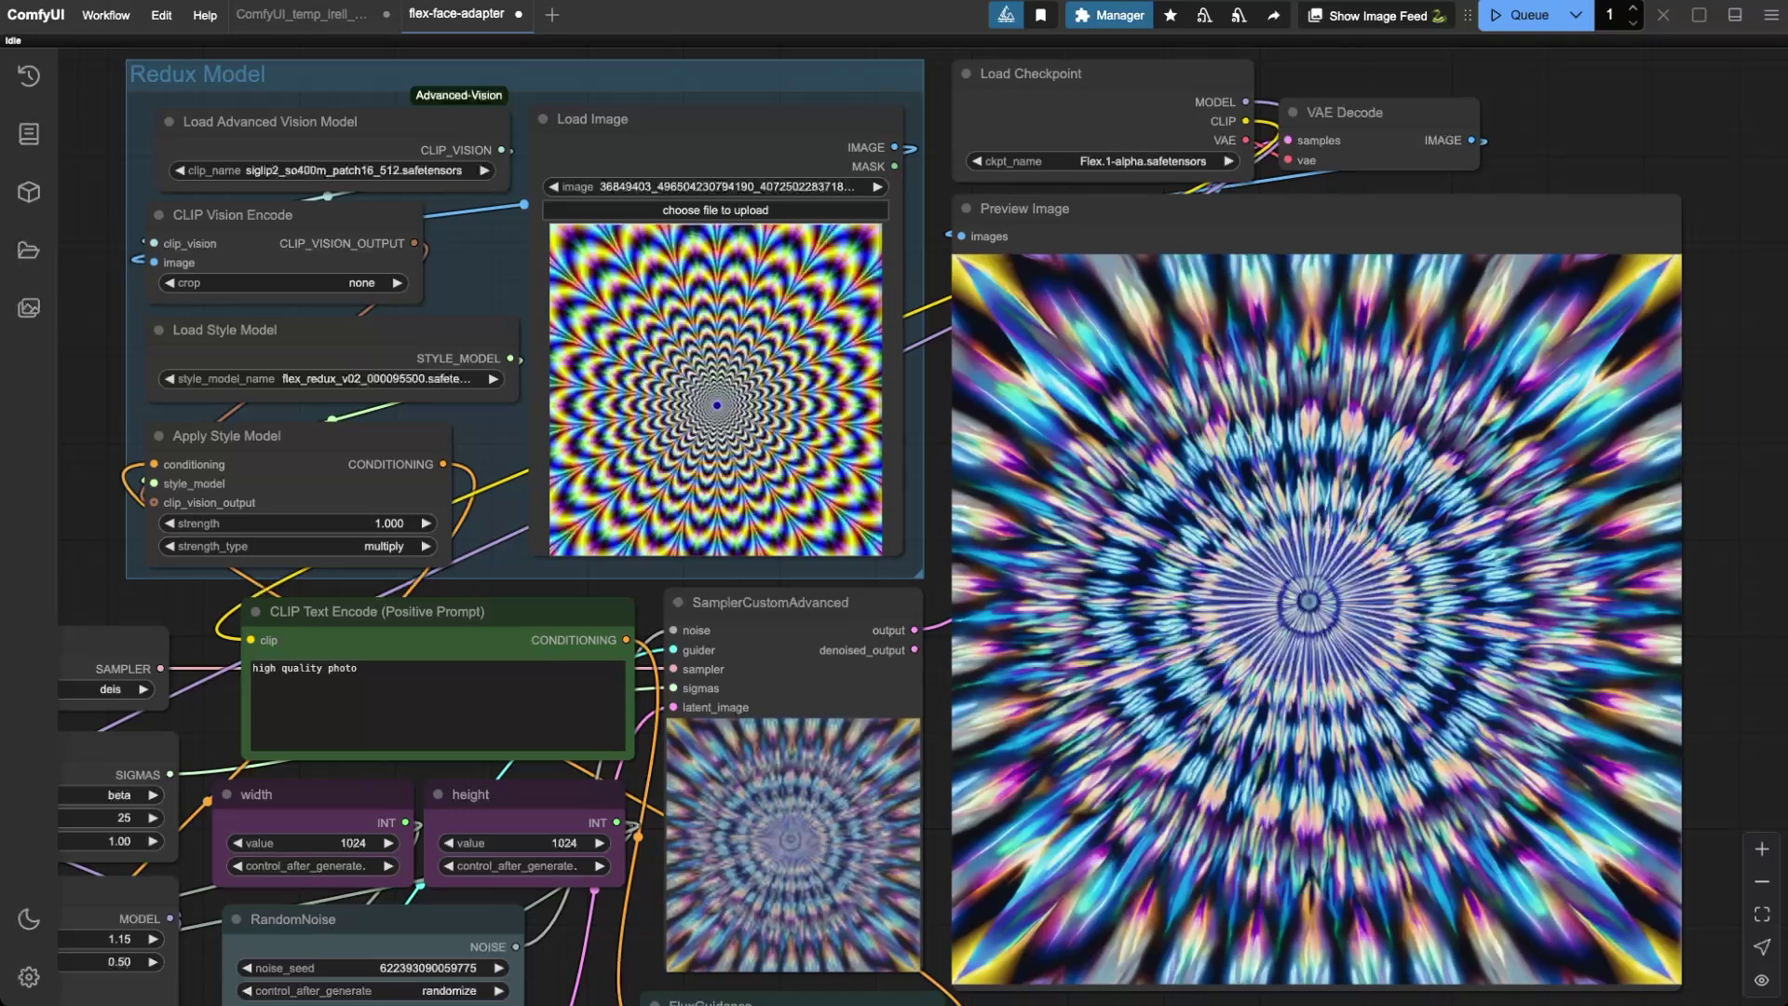
pyautogui.moveTo(1150, 470); pyautogui.dragTo(789, 388)
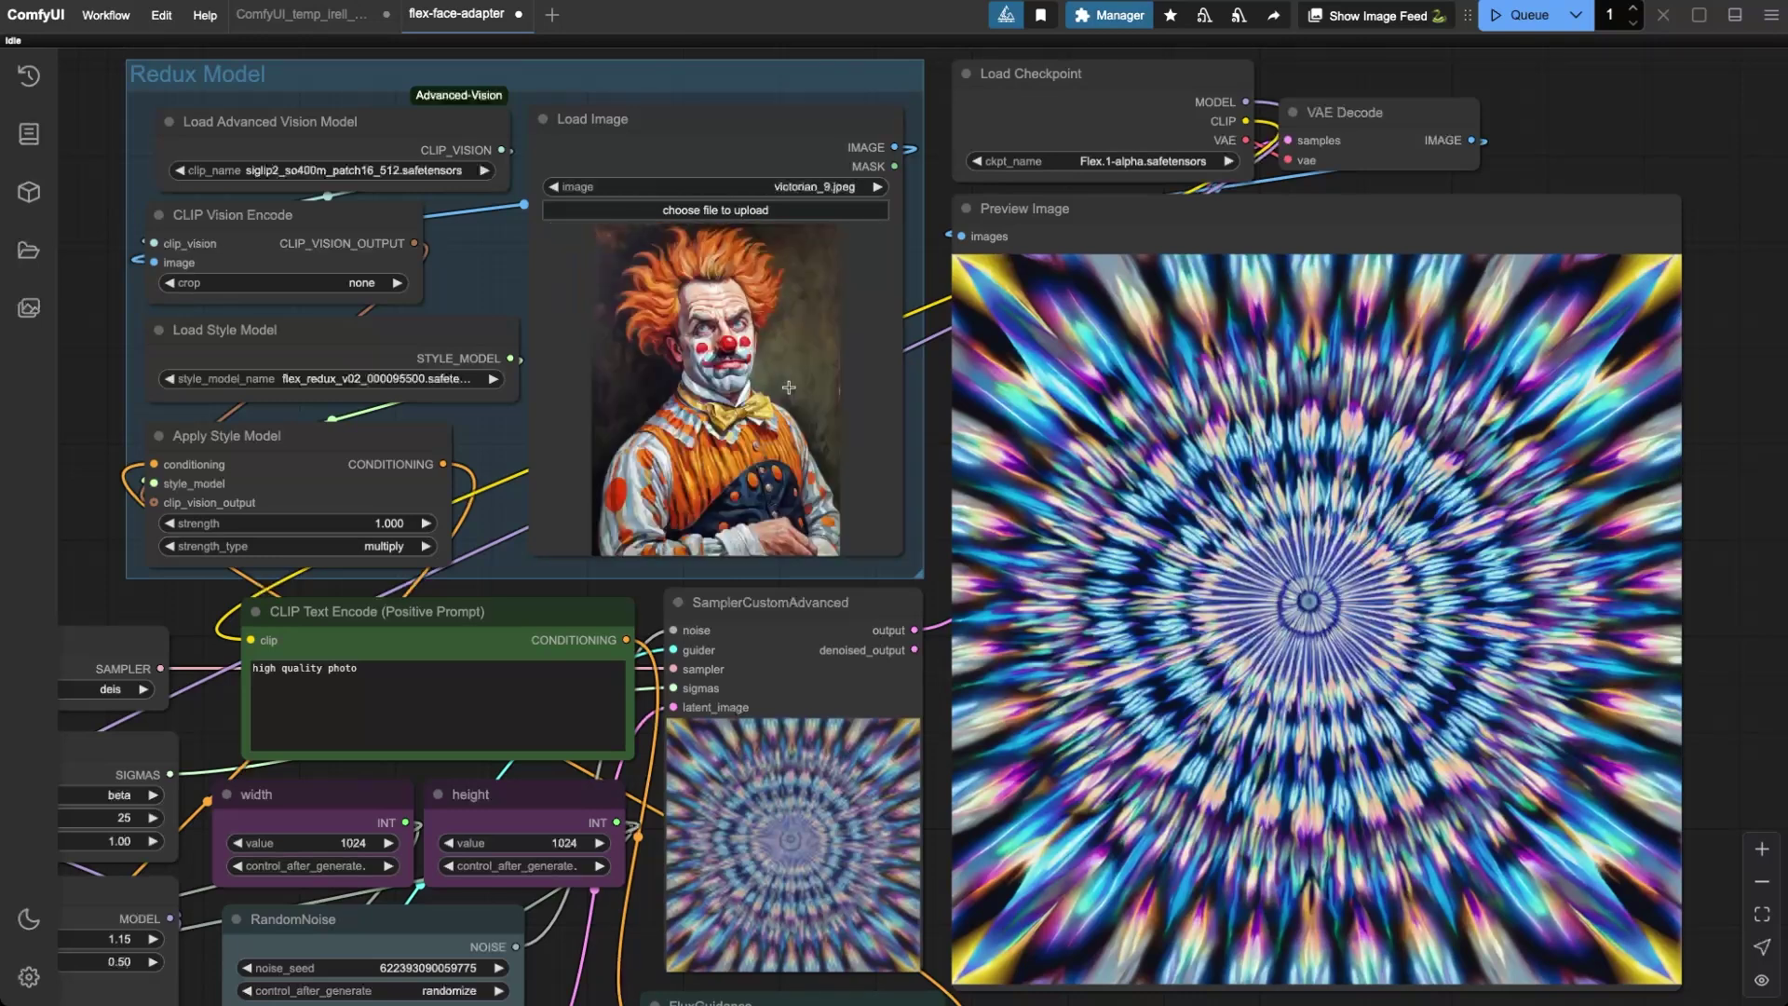
pyautogui.hotkey('ctrl', 'Return')
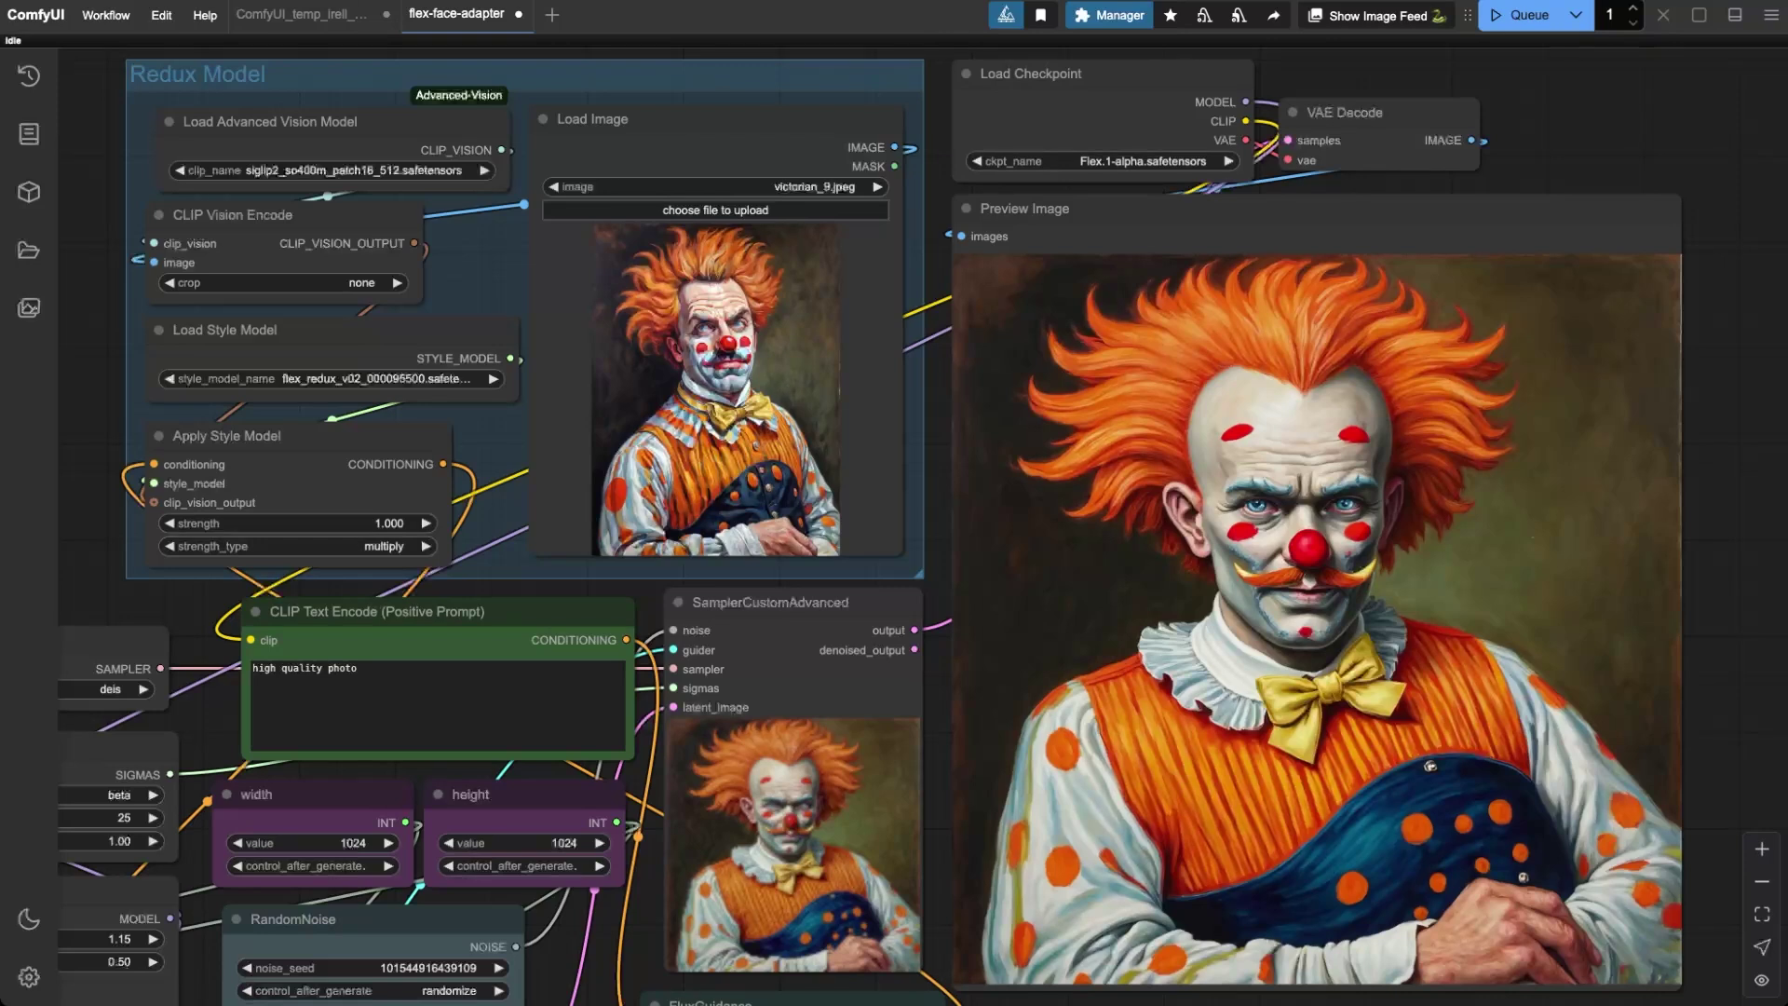
# - Load bizarre_cover.jpeg as the Redux reference and queue the goggled, lettered portrait
pyautogui.moveTo(1425, 429); pyautogui.dragTo(718, 392)
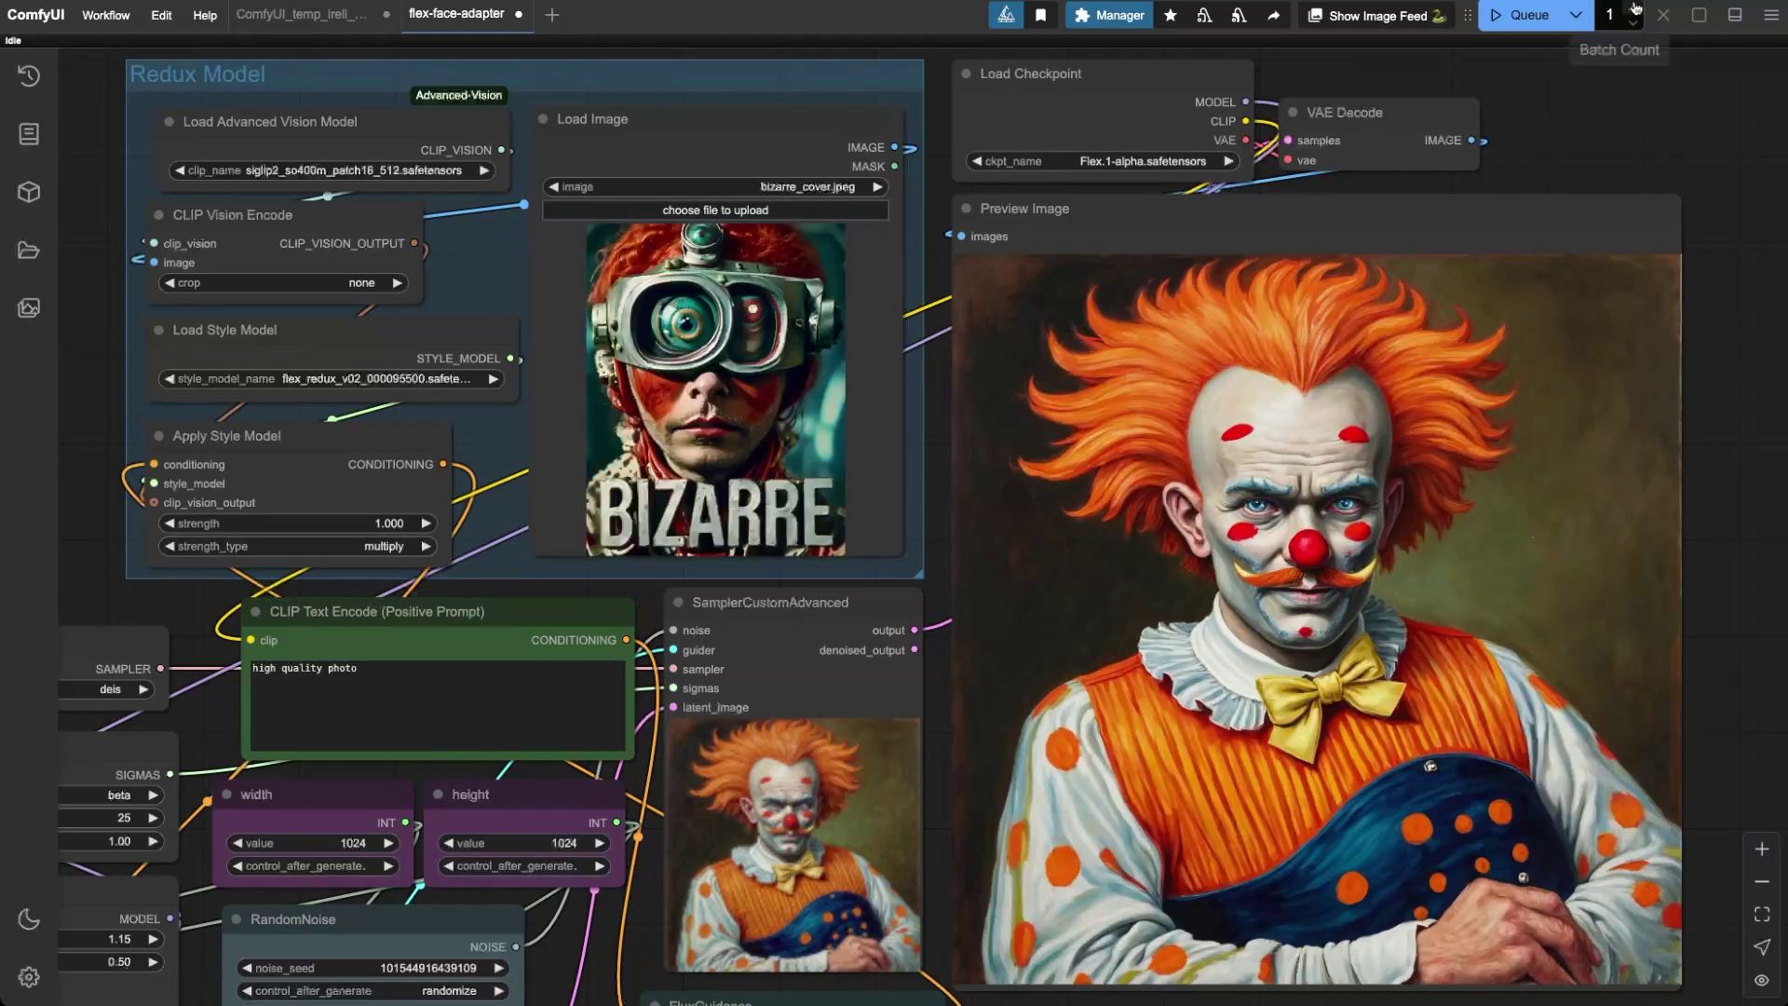
pyautogui.click(1526, 16)
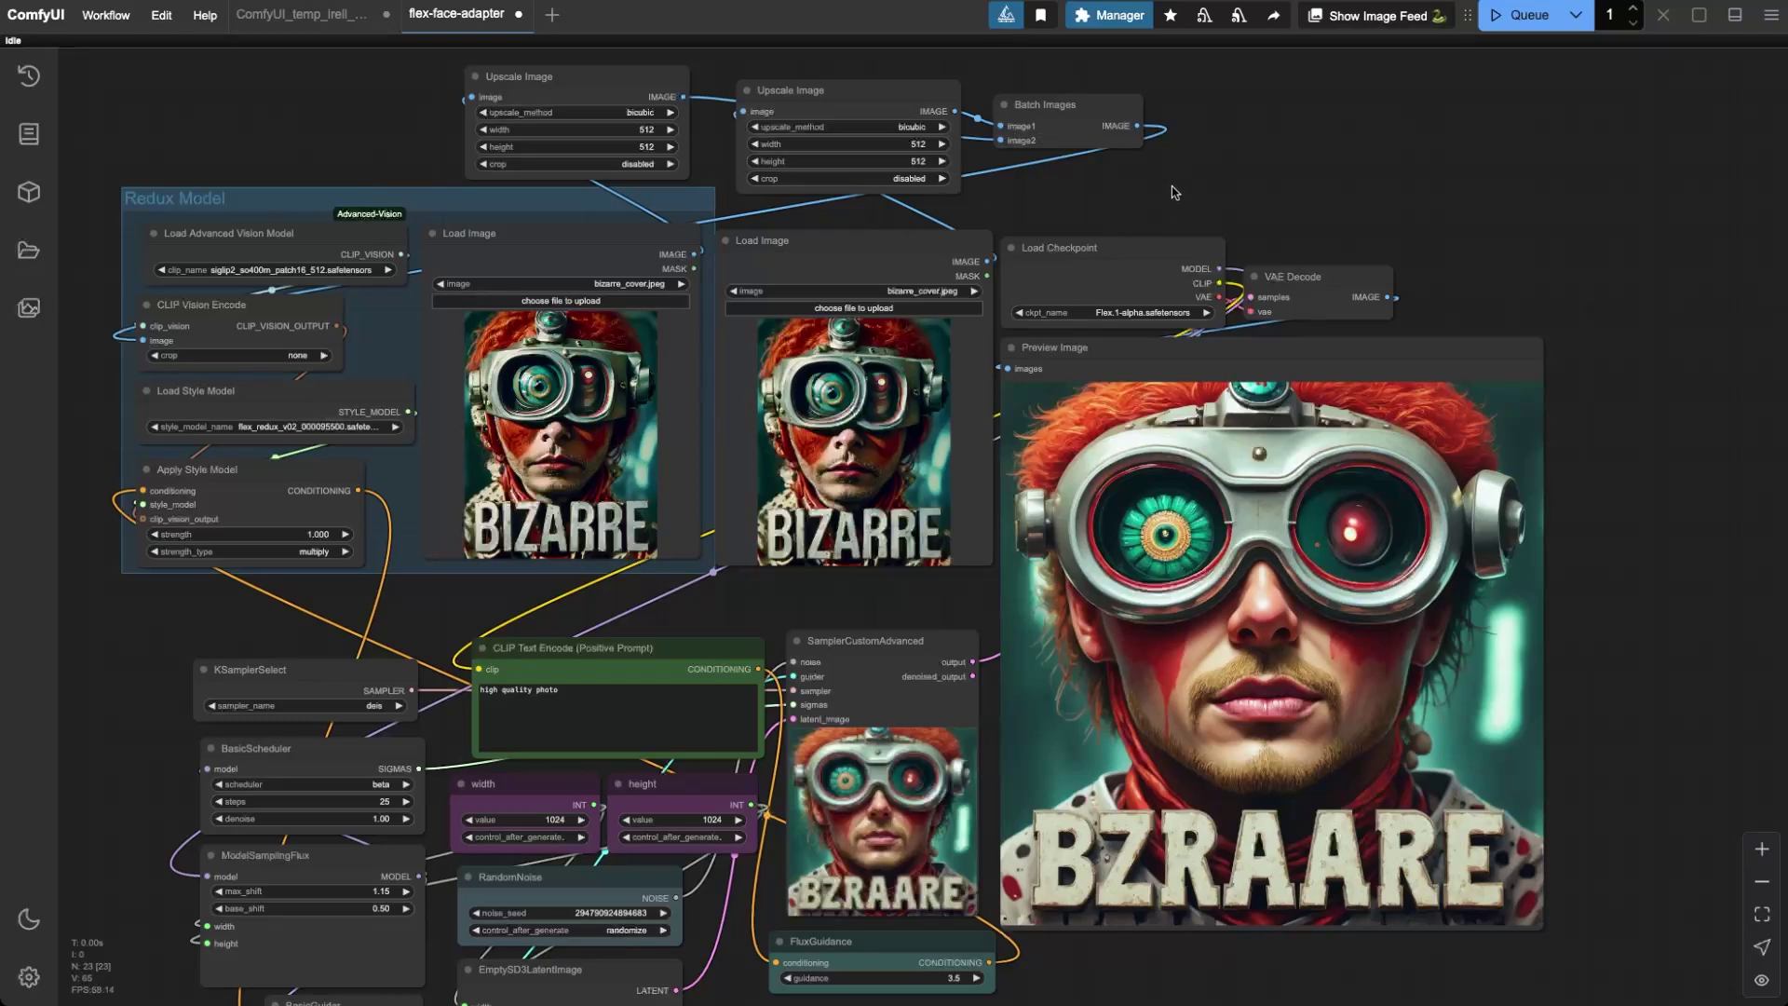
pyautogui.scroll(-3, 1175, 177)
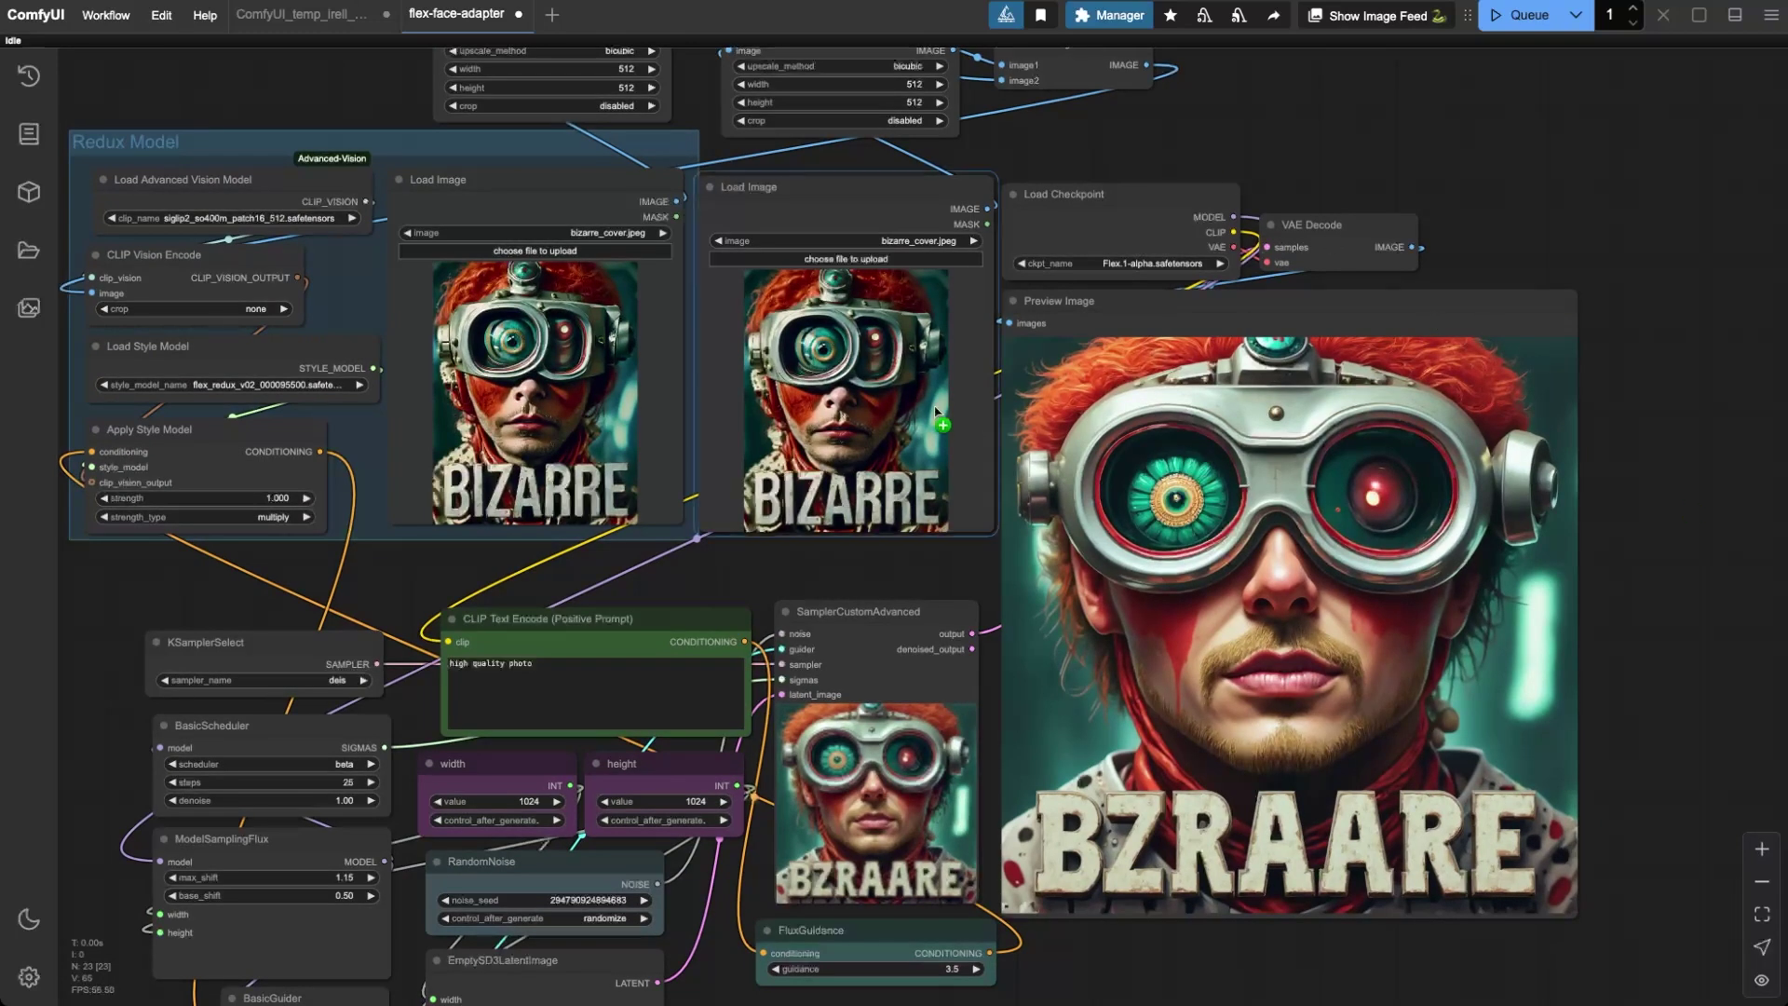
# - Requeue, paste the robot image as first reference and regenerate, then add a third reference branch
pyautogui.hotkey('ctrl', 'Return')
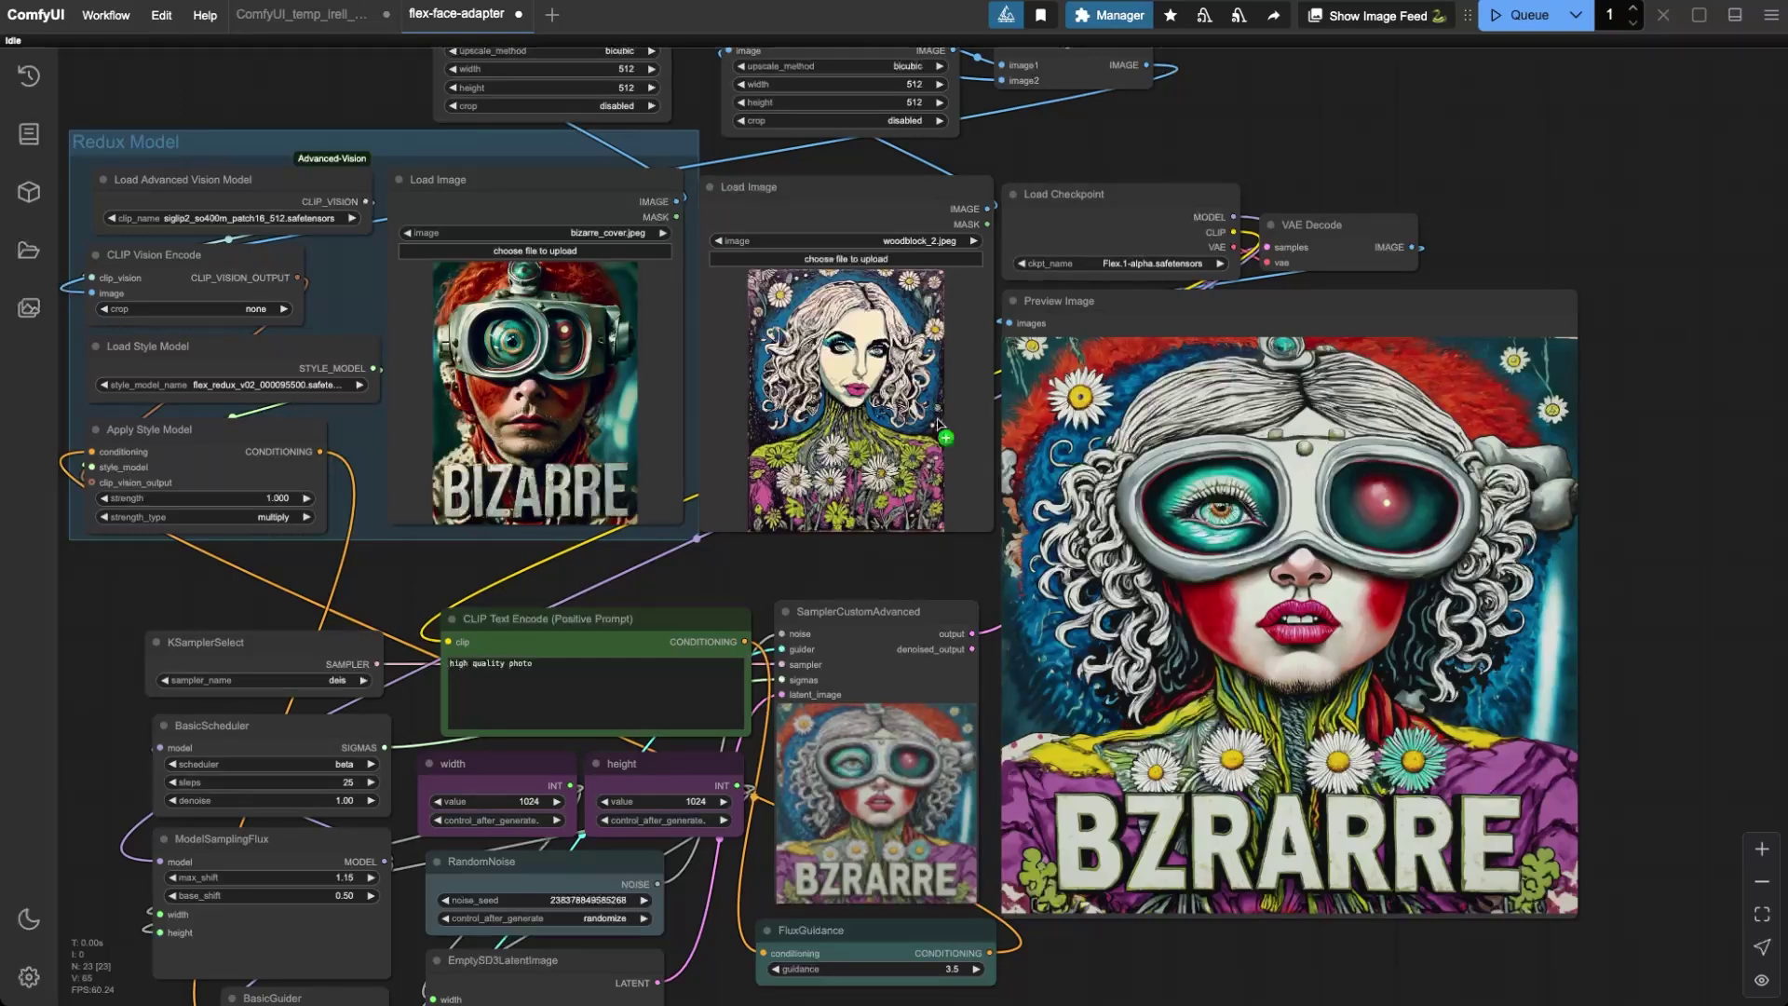
pyautogui.hotkey('ctrl', 'v')
pyautogui.hotkey('ctrl', 'Return')
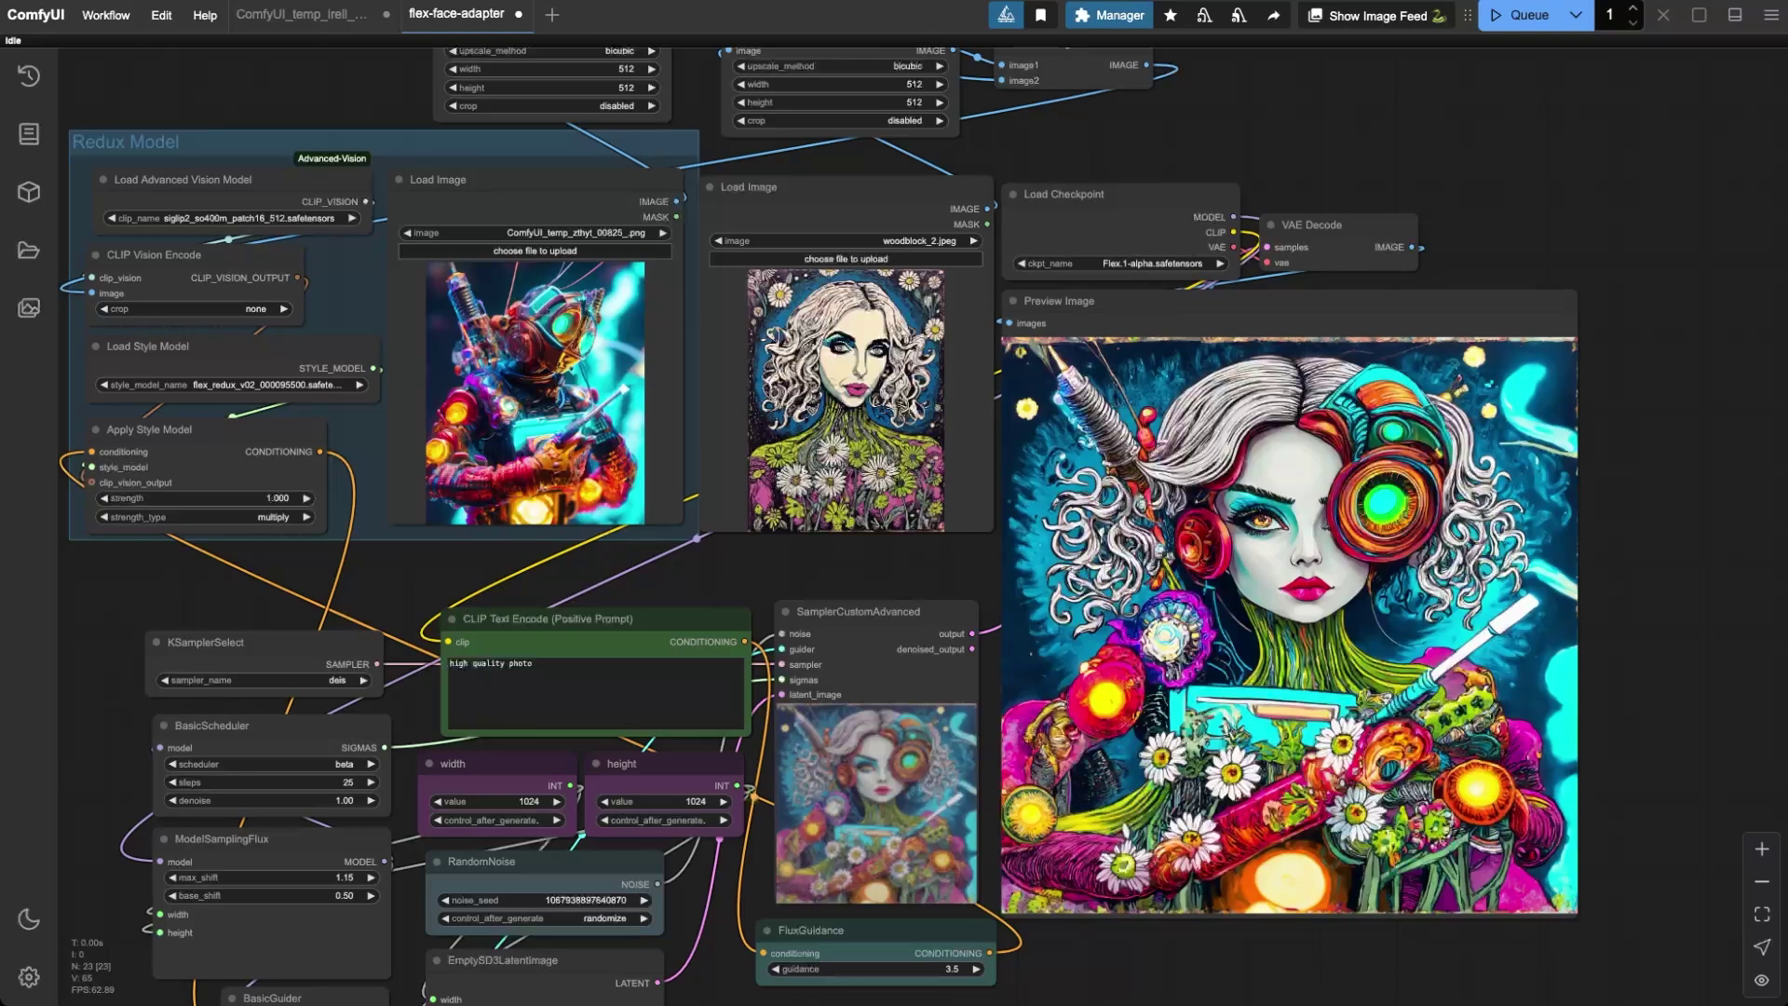
pyautogui.hotkey('ctrl', 'z')
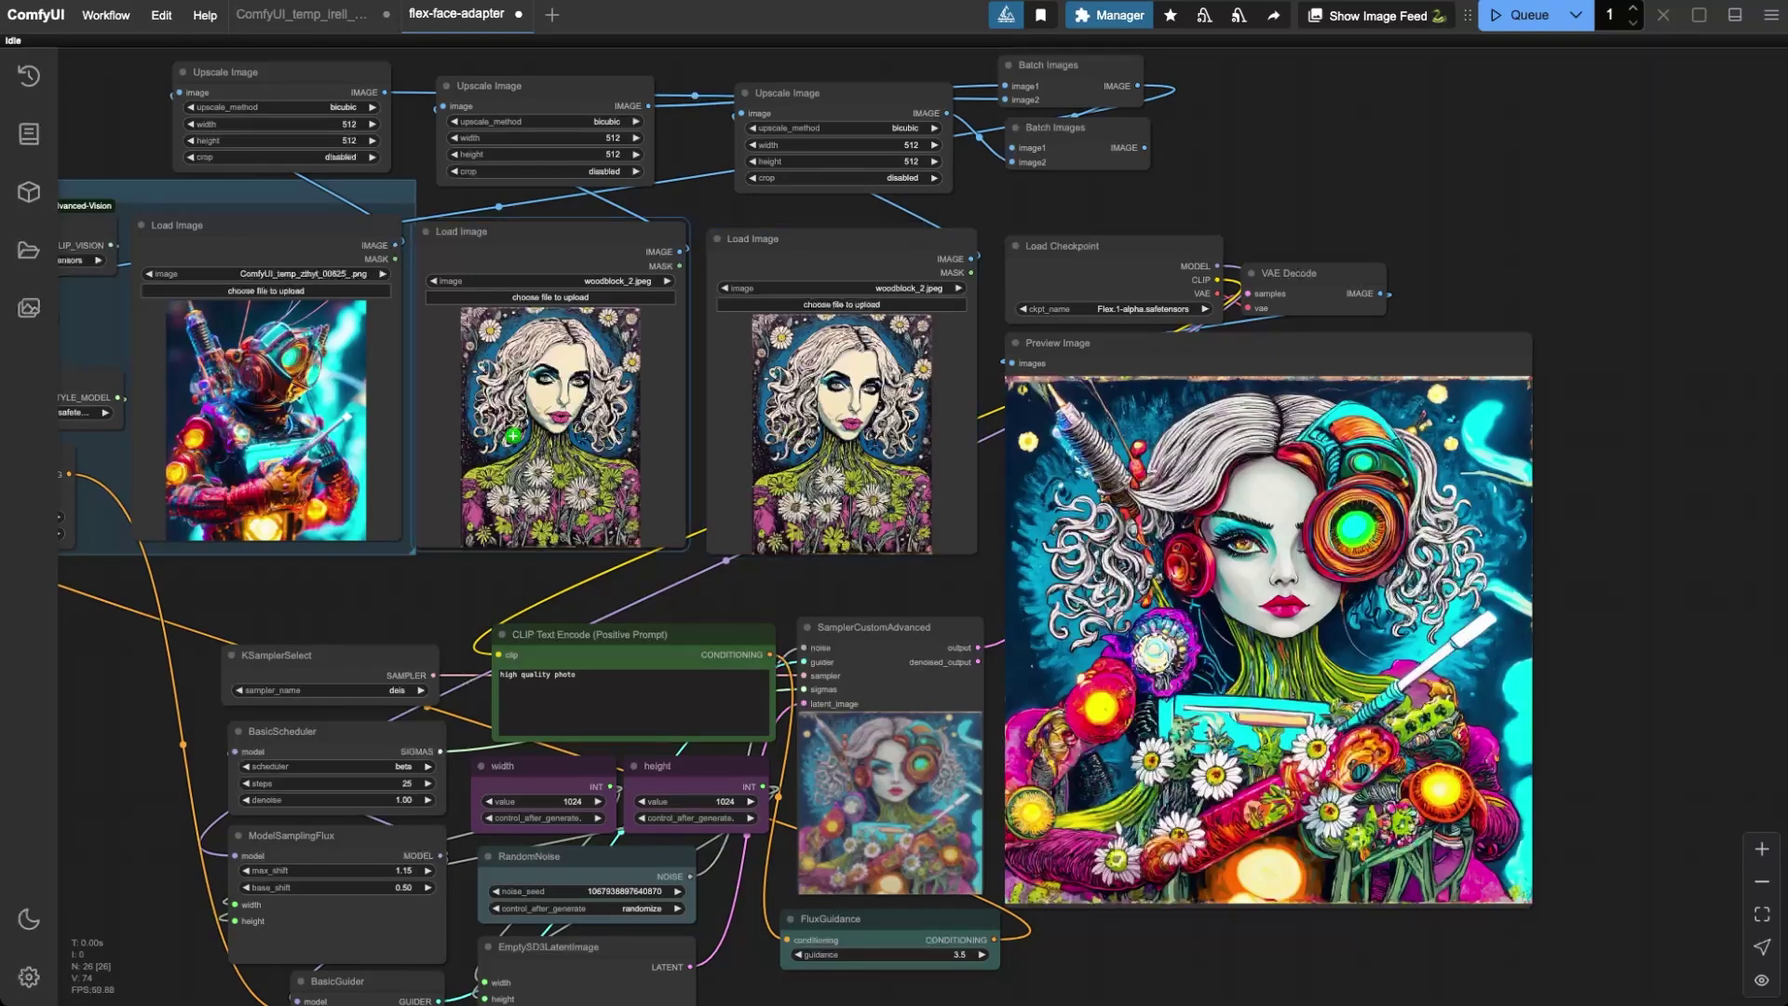
# - Paste victorian_9.jpeg as first and the bear as third reference, then generate the blend
pyautogui.hotkey('ctrl', 'v')
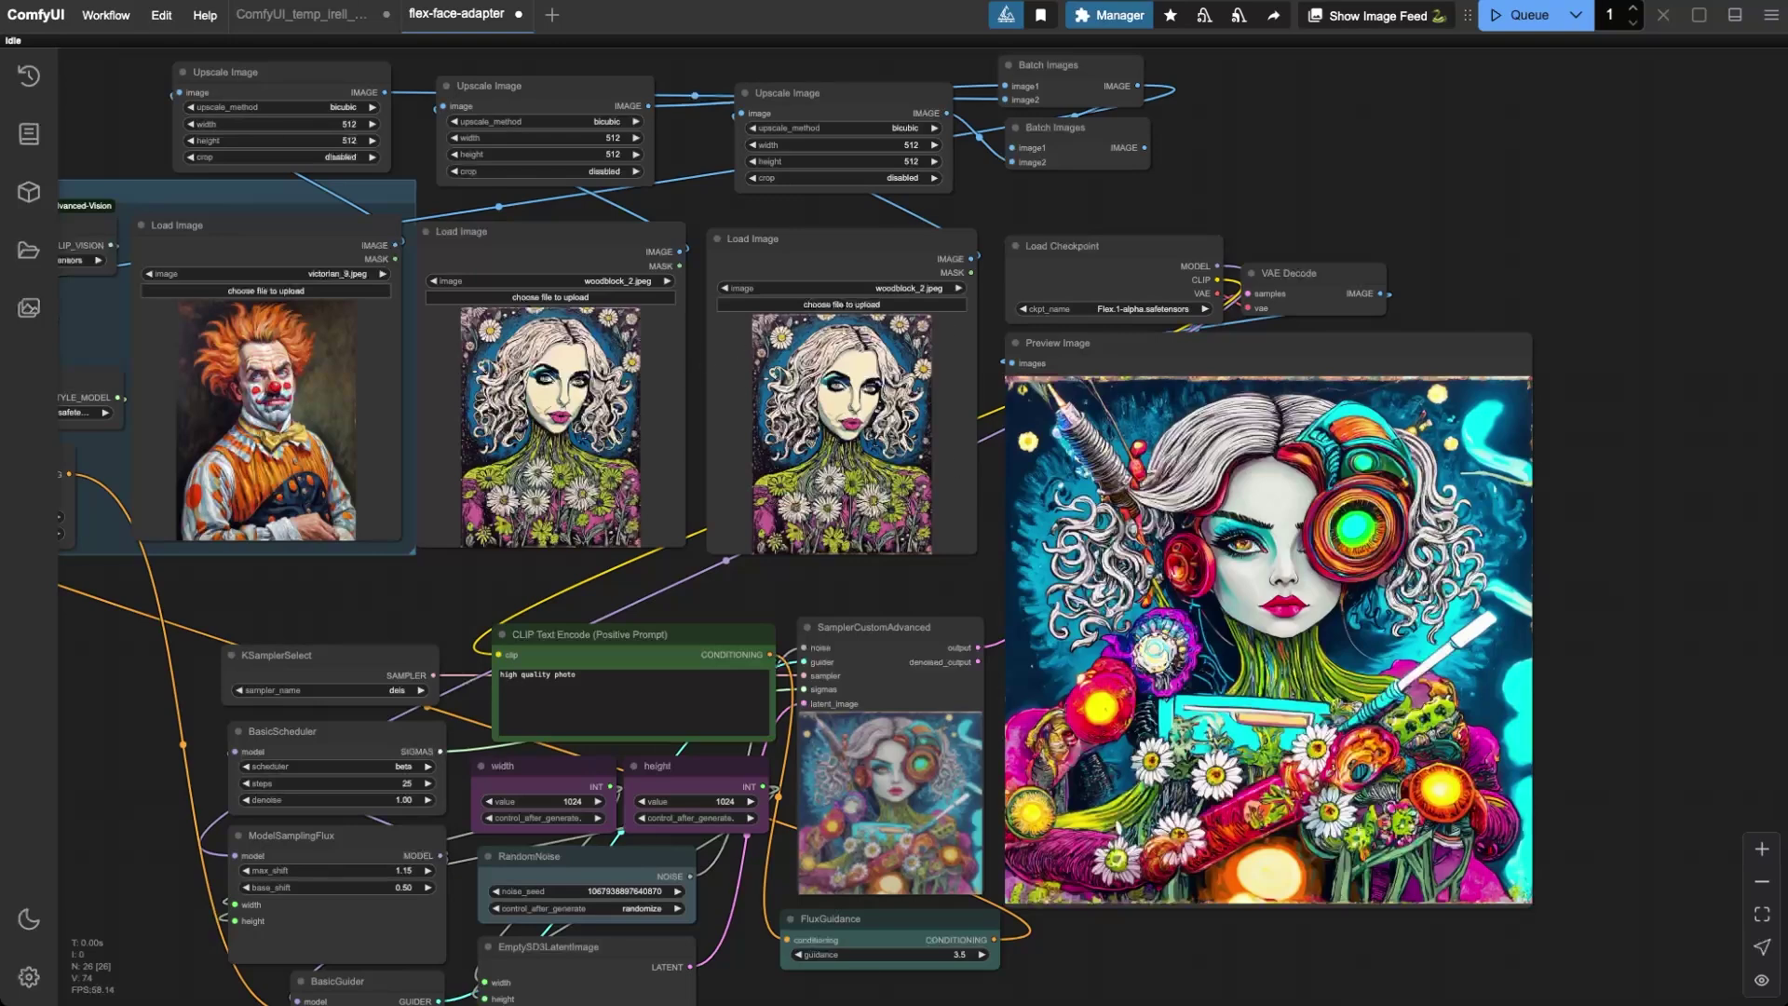
pyautogui.hotkey('ctrl', 'v')
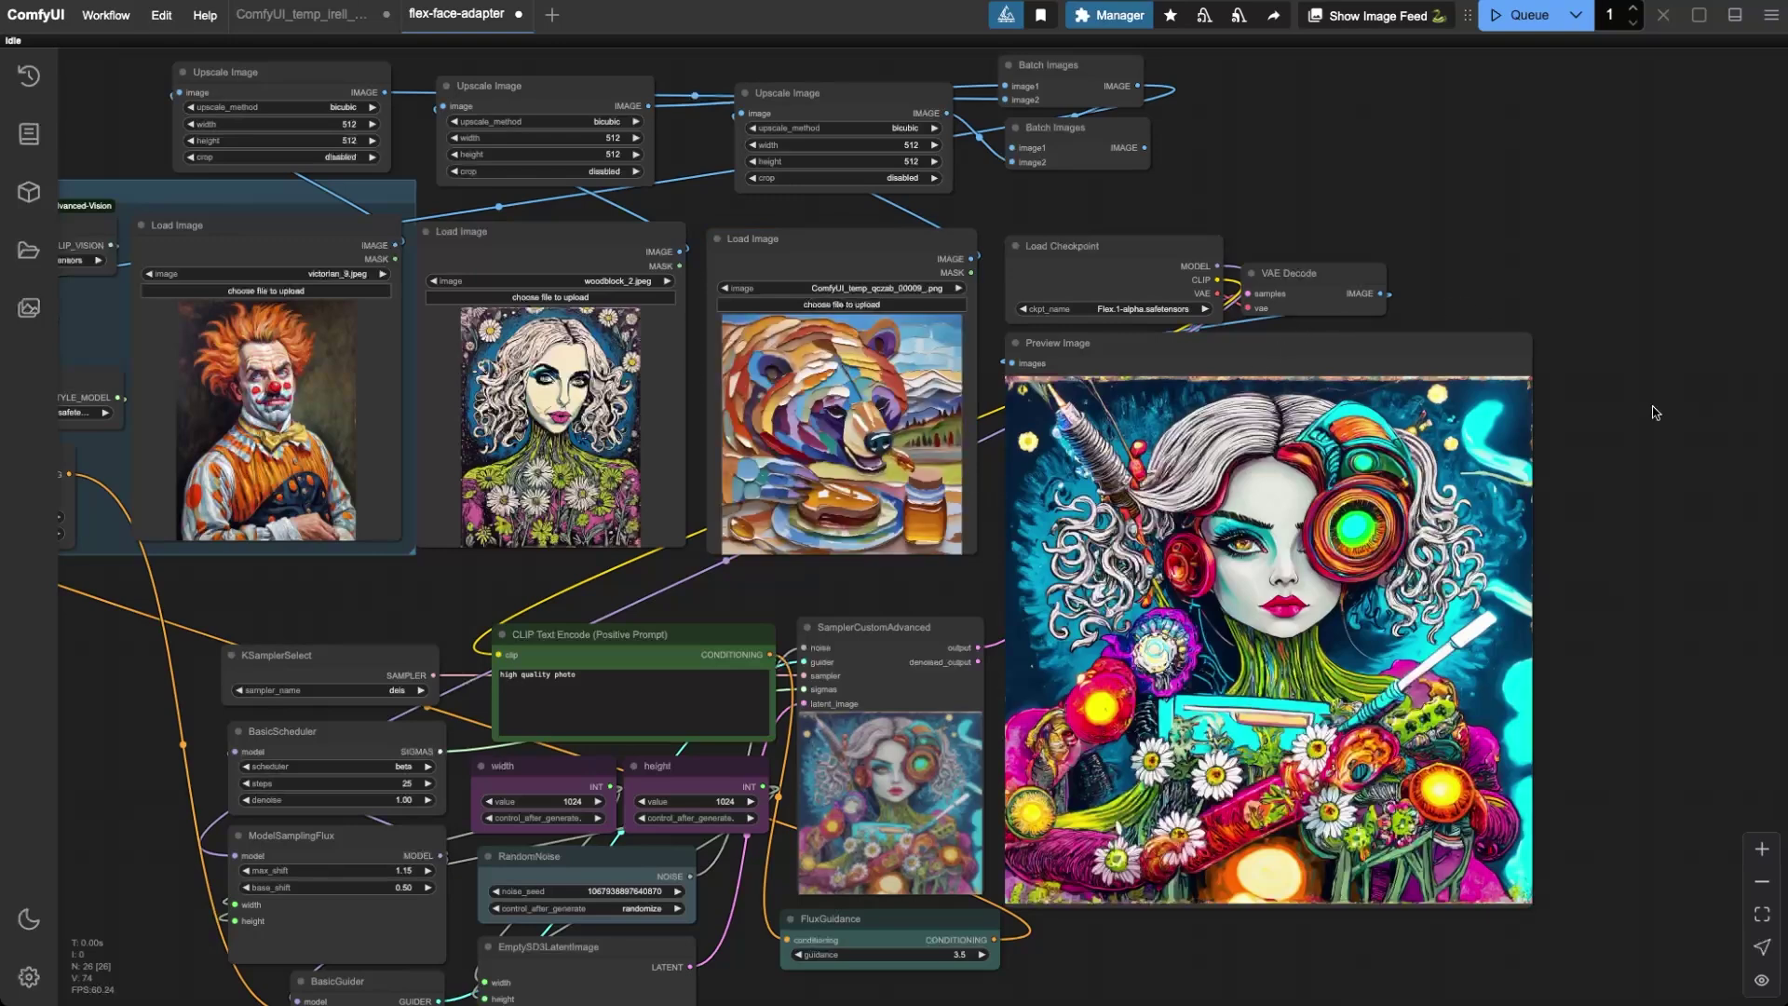
pyautogui.hotkey('ctrl', 'Return')
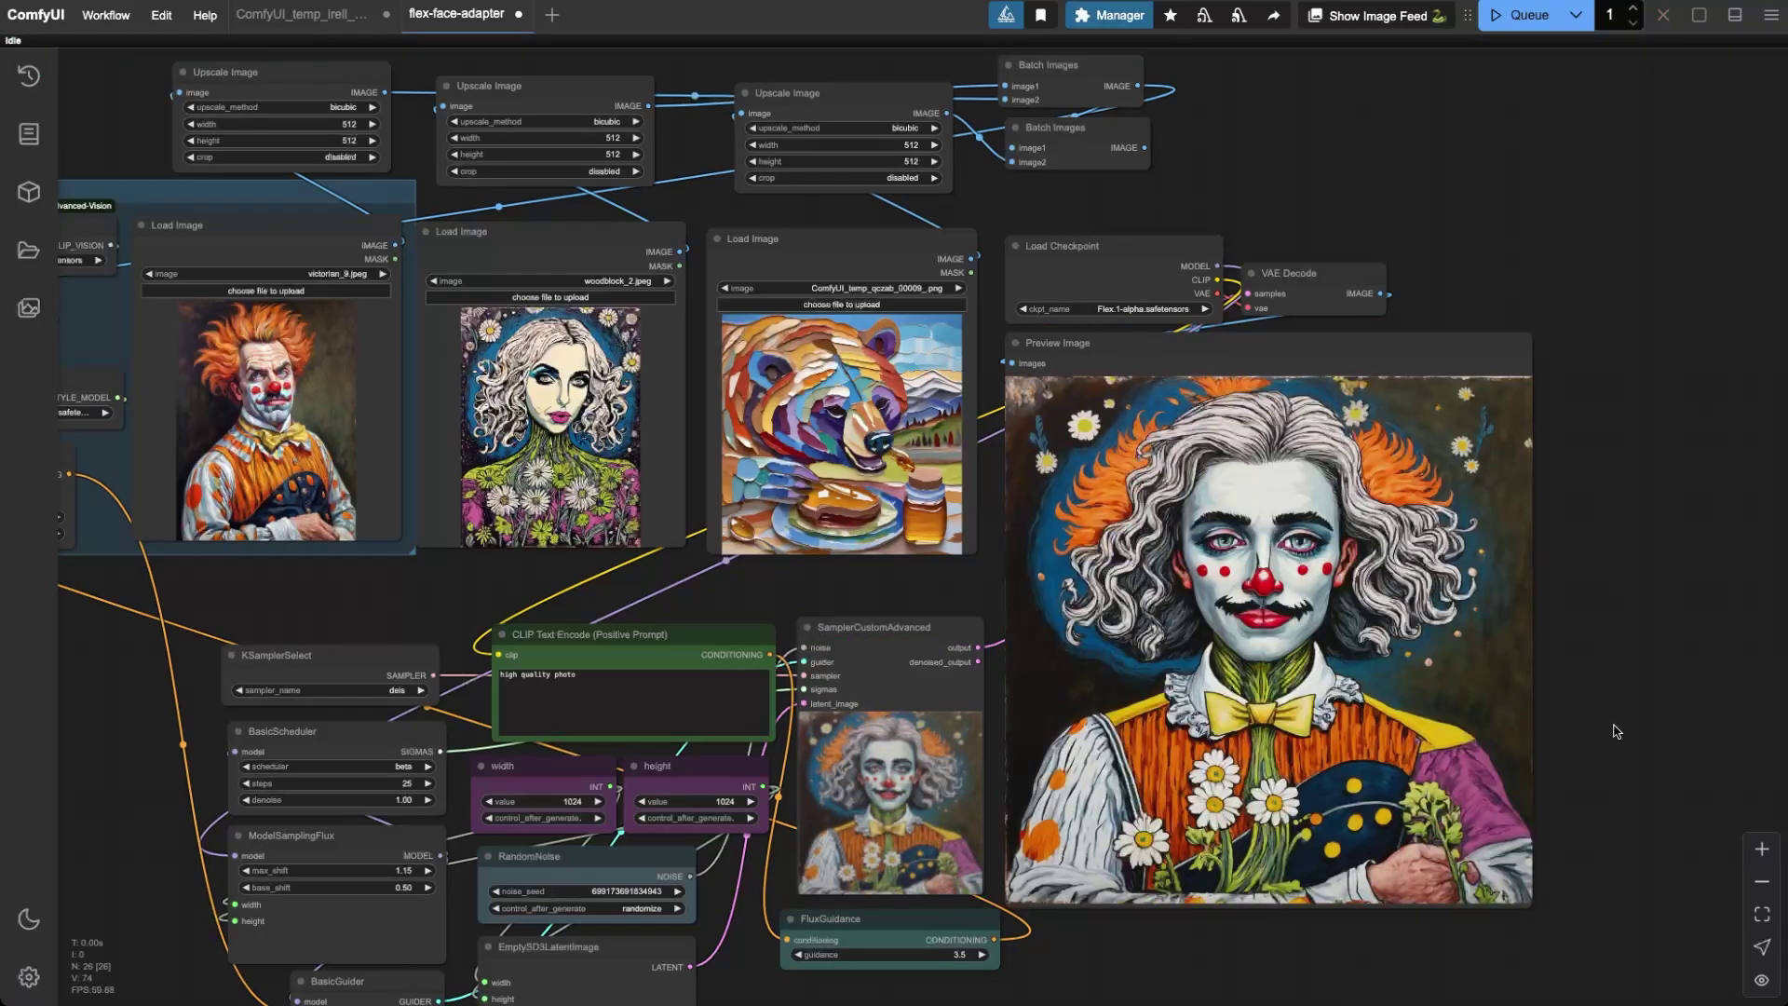
pyautogui.scroll(3, 1618, 729)
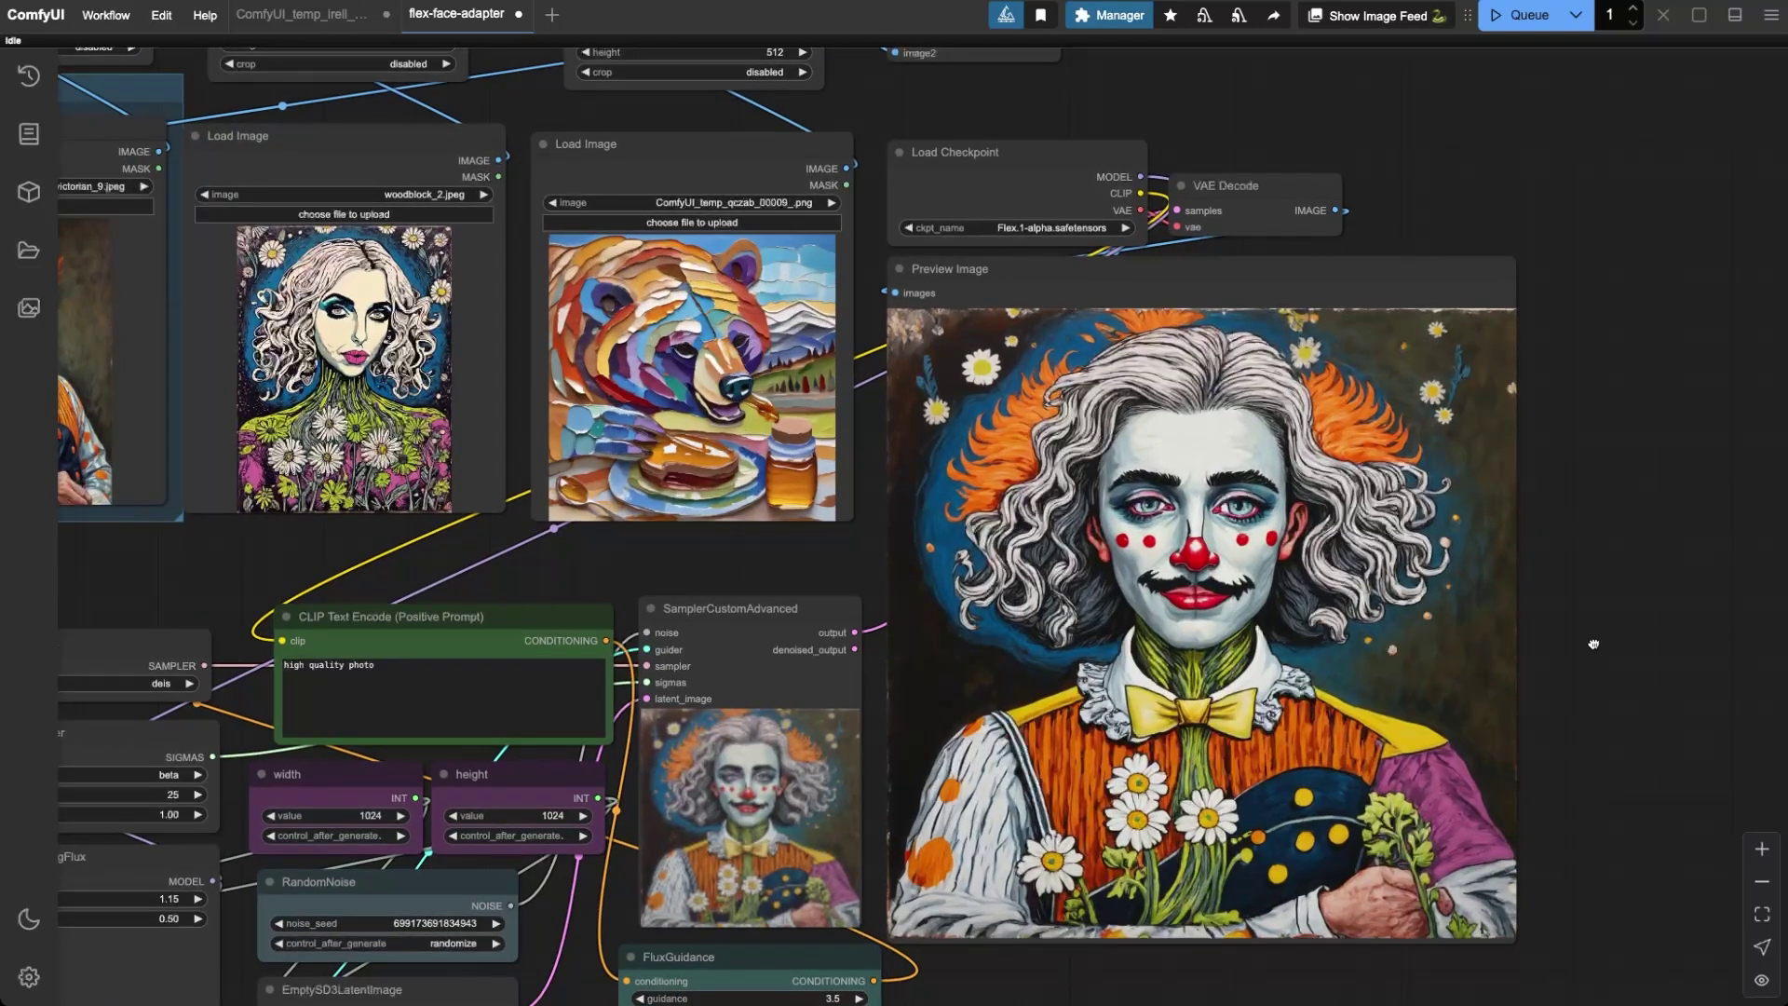
pyautogui.hscroll(-3, 1593, 642)
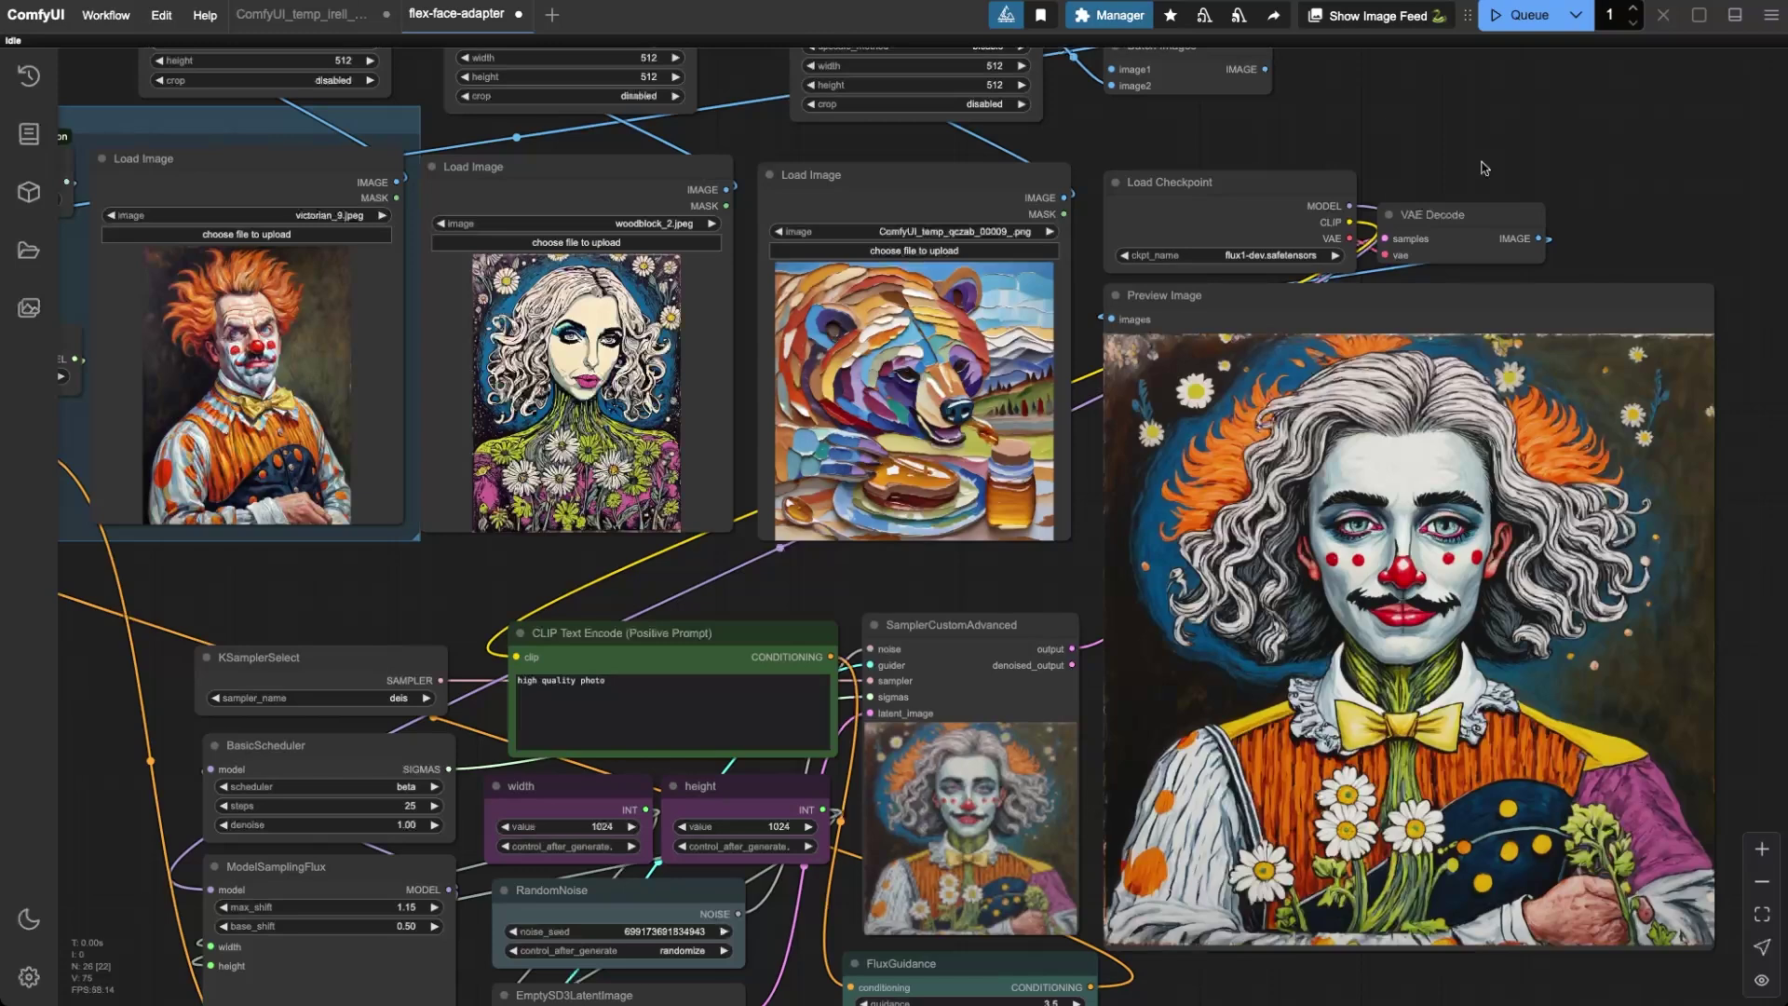
# - Queue the workflow with flux1-dev-fp8.safetensors to produce a new blended clown portrait
pyautogui.hotkey('ctrl', 'Return')
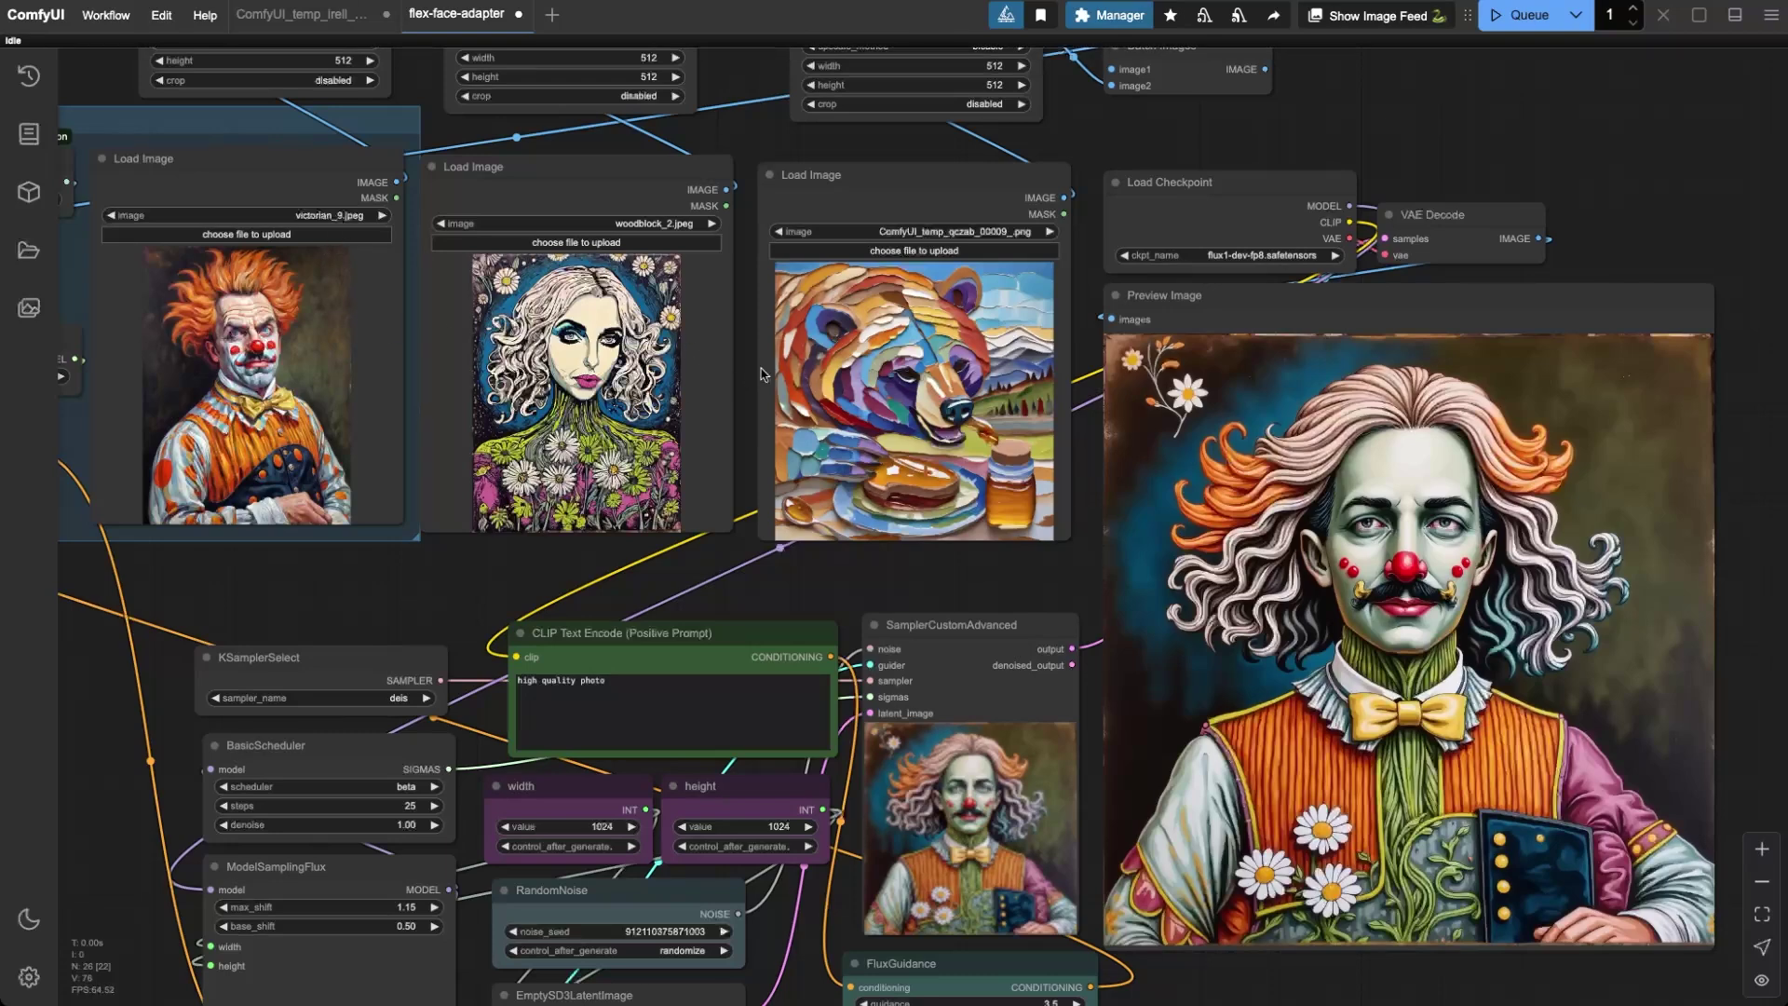
# - Reconnect the third Upscale Image output and queue a run on Flex.1-alpha.safetensors
pyautogui.moveTo(941, 152); pyautogui.dragTo(1071, 307)
pyautogui.scroll(-2, 959, 163)
pyautogui.moveTo(801, 307); pyautogui.dragTo(835, 332)
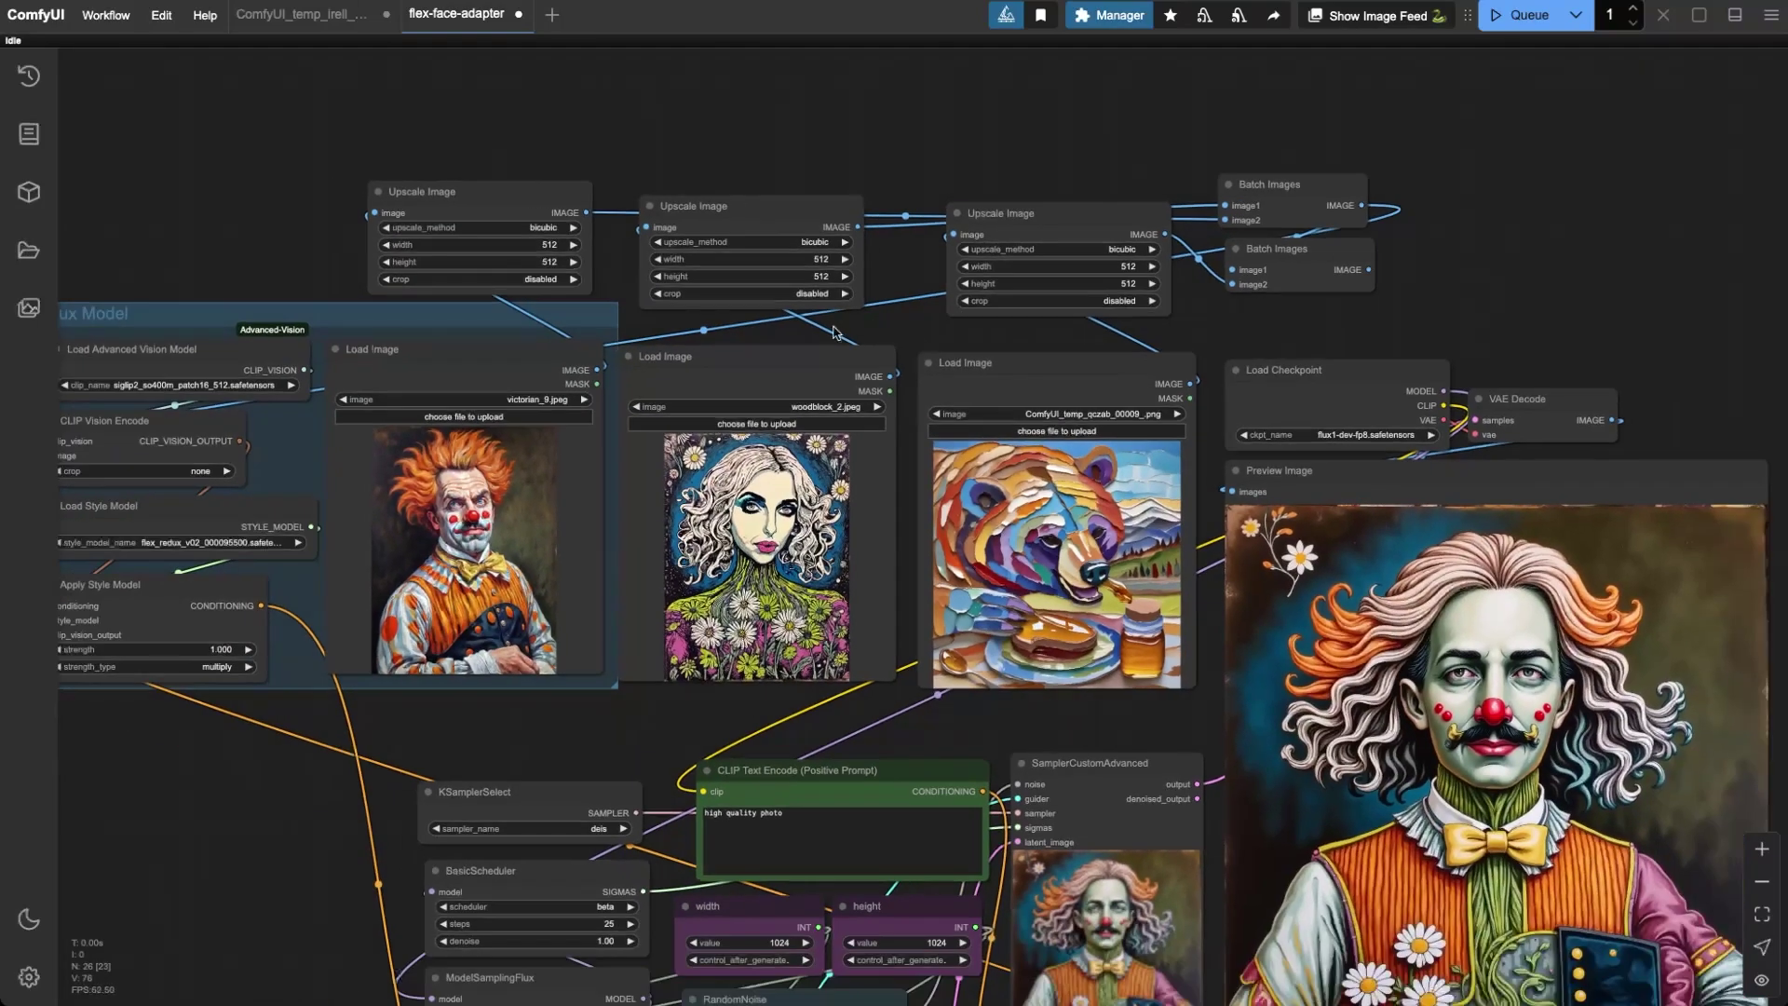
pyautogui.moveTo(1006, 213); pyautogui.dragTo(999, 228)
pyautogui.hscroll(-3, 1159, 248)
pyautogui.moveTo(1289, 240); pyautogui.dragTo(949, 416)
pyautogui.scroll(1, 1488, 231)
pyautogui.hscroll(10, 1488, 231)
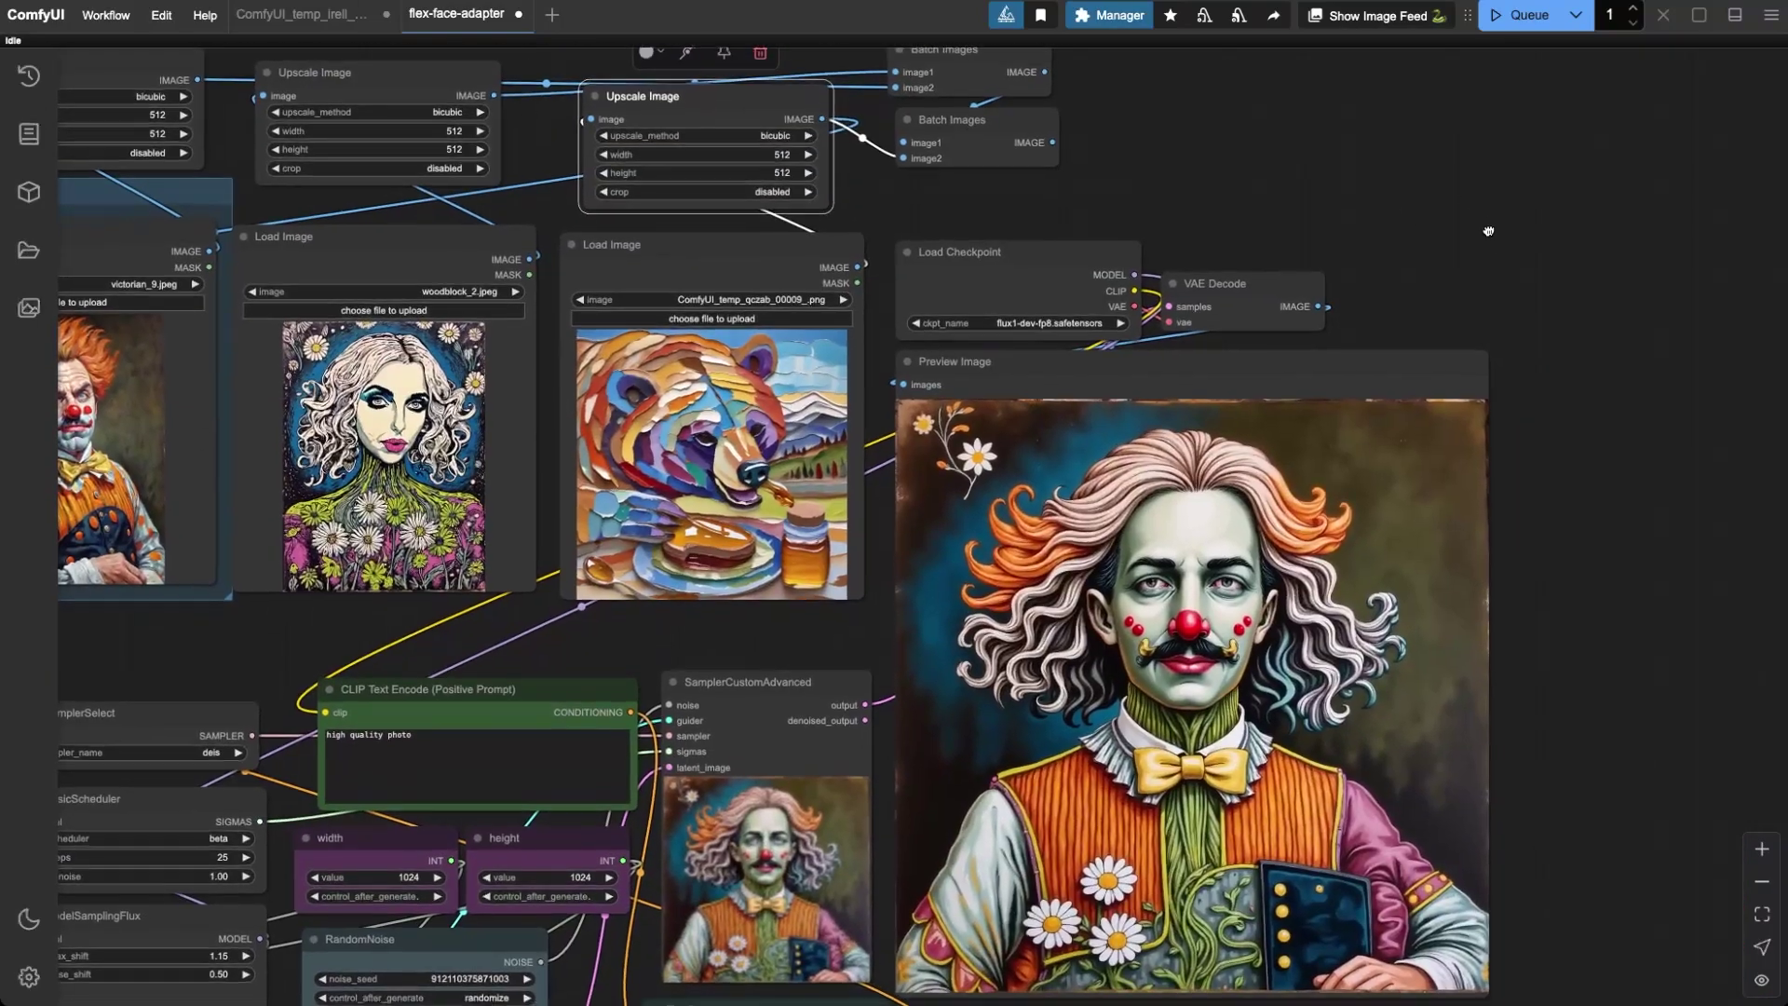
pyautogui.scroll(-1, 1489, 232)
pyautogui.scroll(-1, 1528, 271)
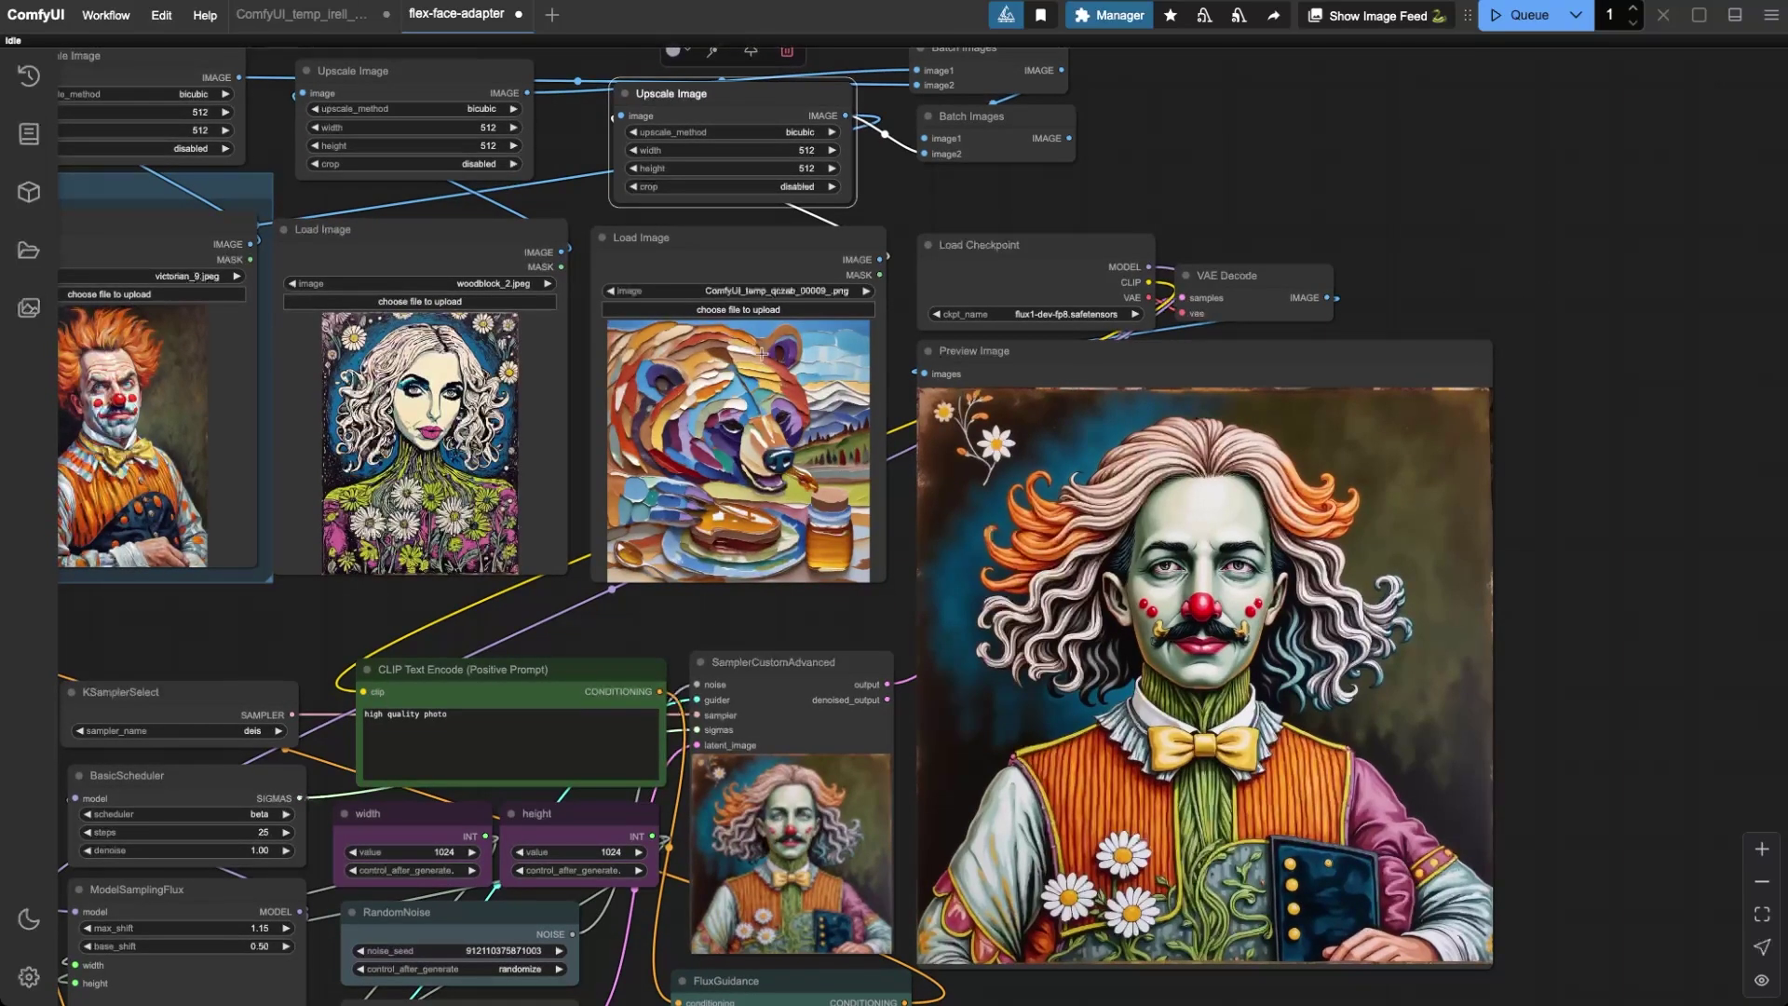
pyautogui.hotkey('ctrl', 'Return')
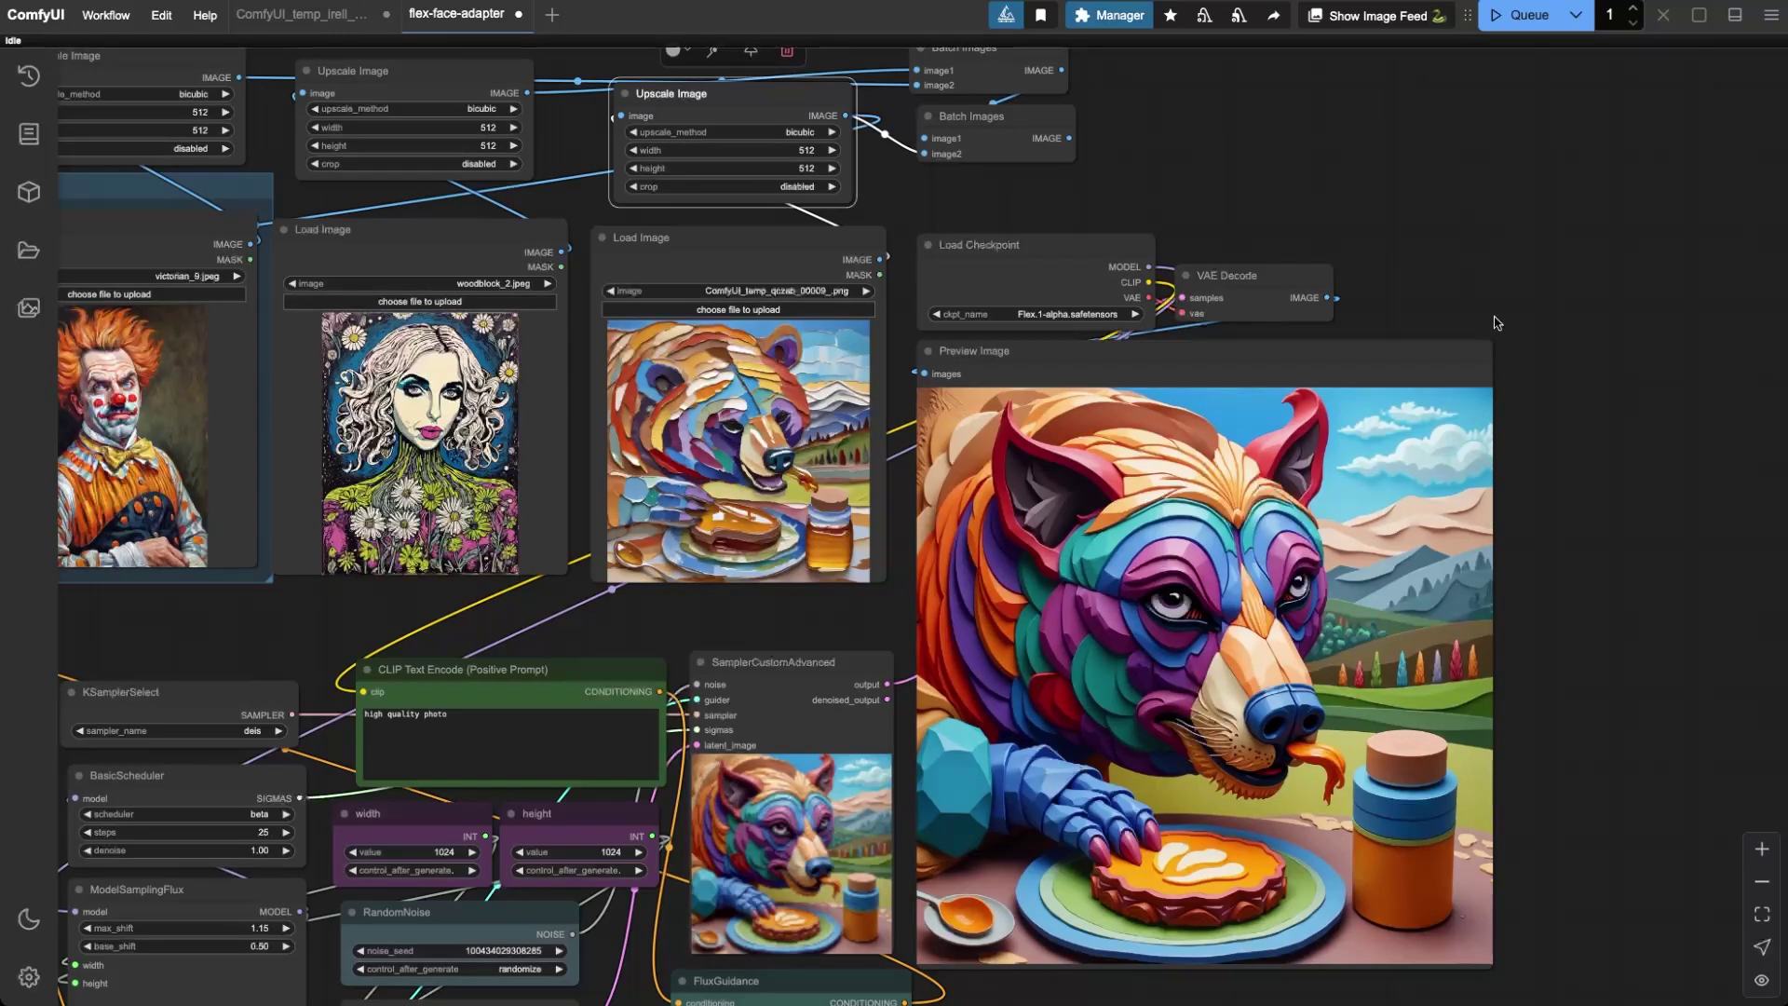
# - Queue another Flex.1-alpha run with a randomized noise_seed for a new bear variation
pyautogui.hotkey('ctrl', 'Return')
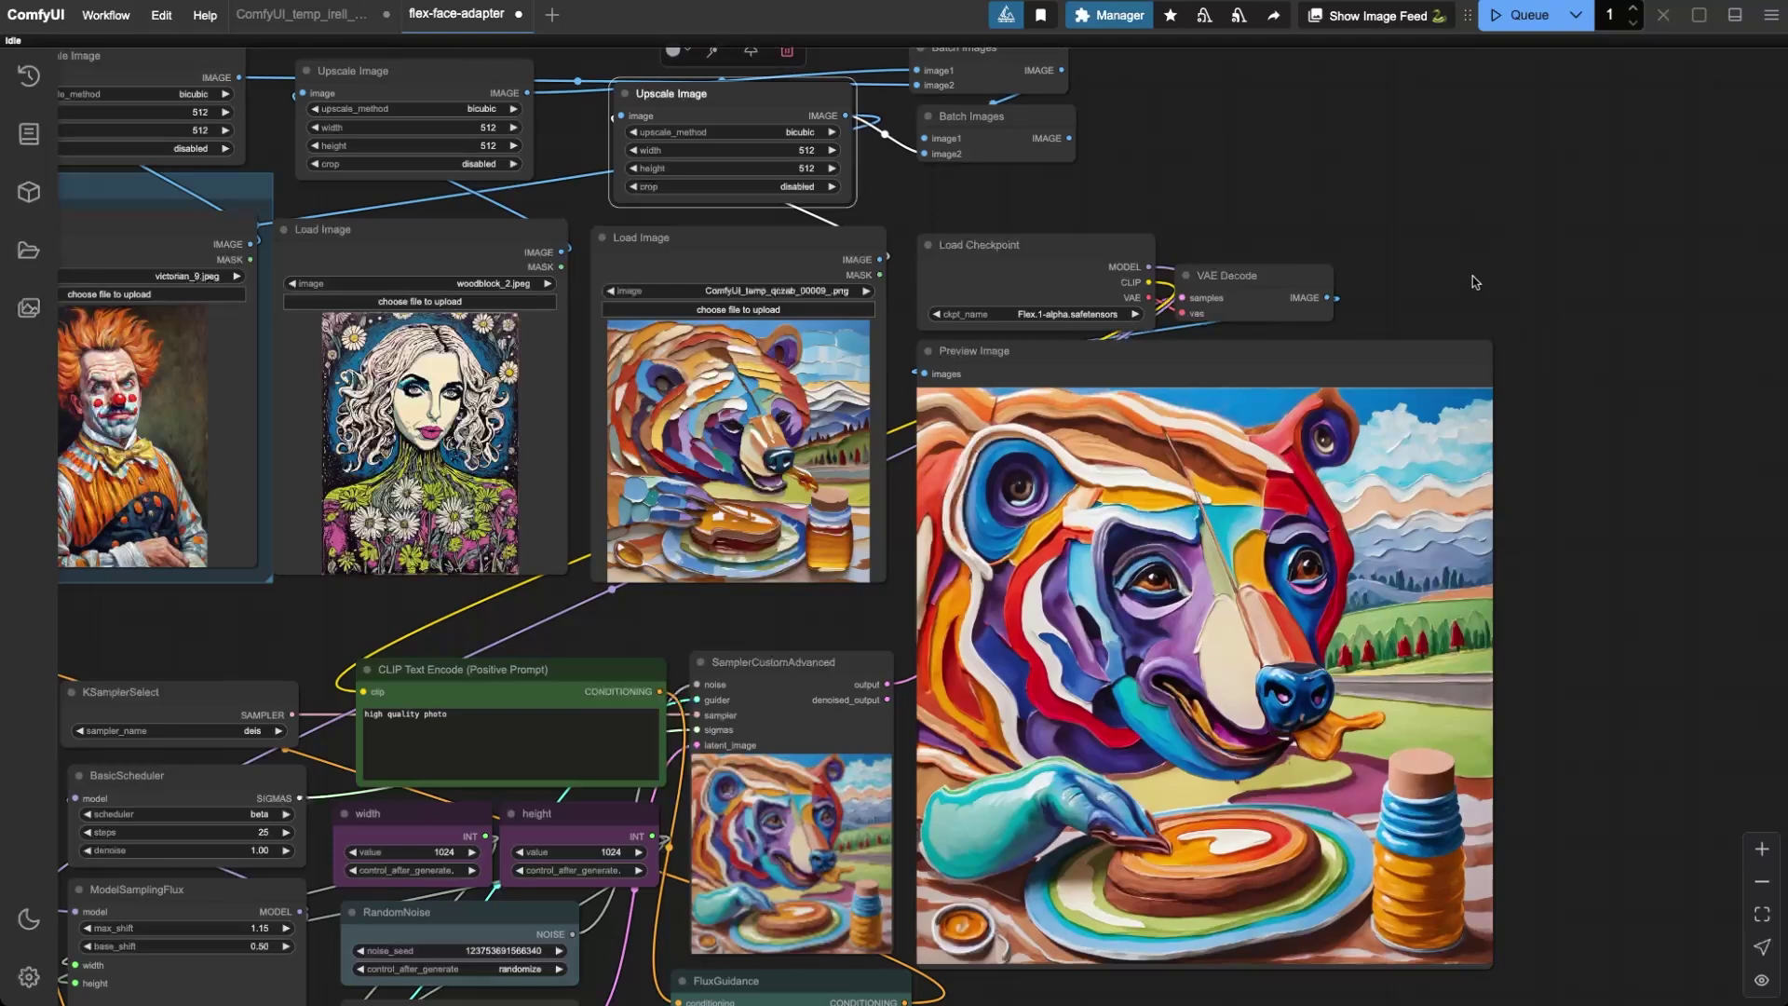
pyautogui.moveTo(1475, 278); pyautogui.dragTo(1526, 280)
pyautogui.scroll(-1, 1518, 279)
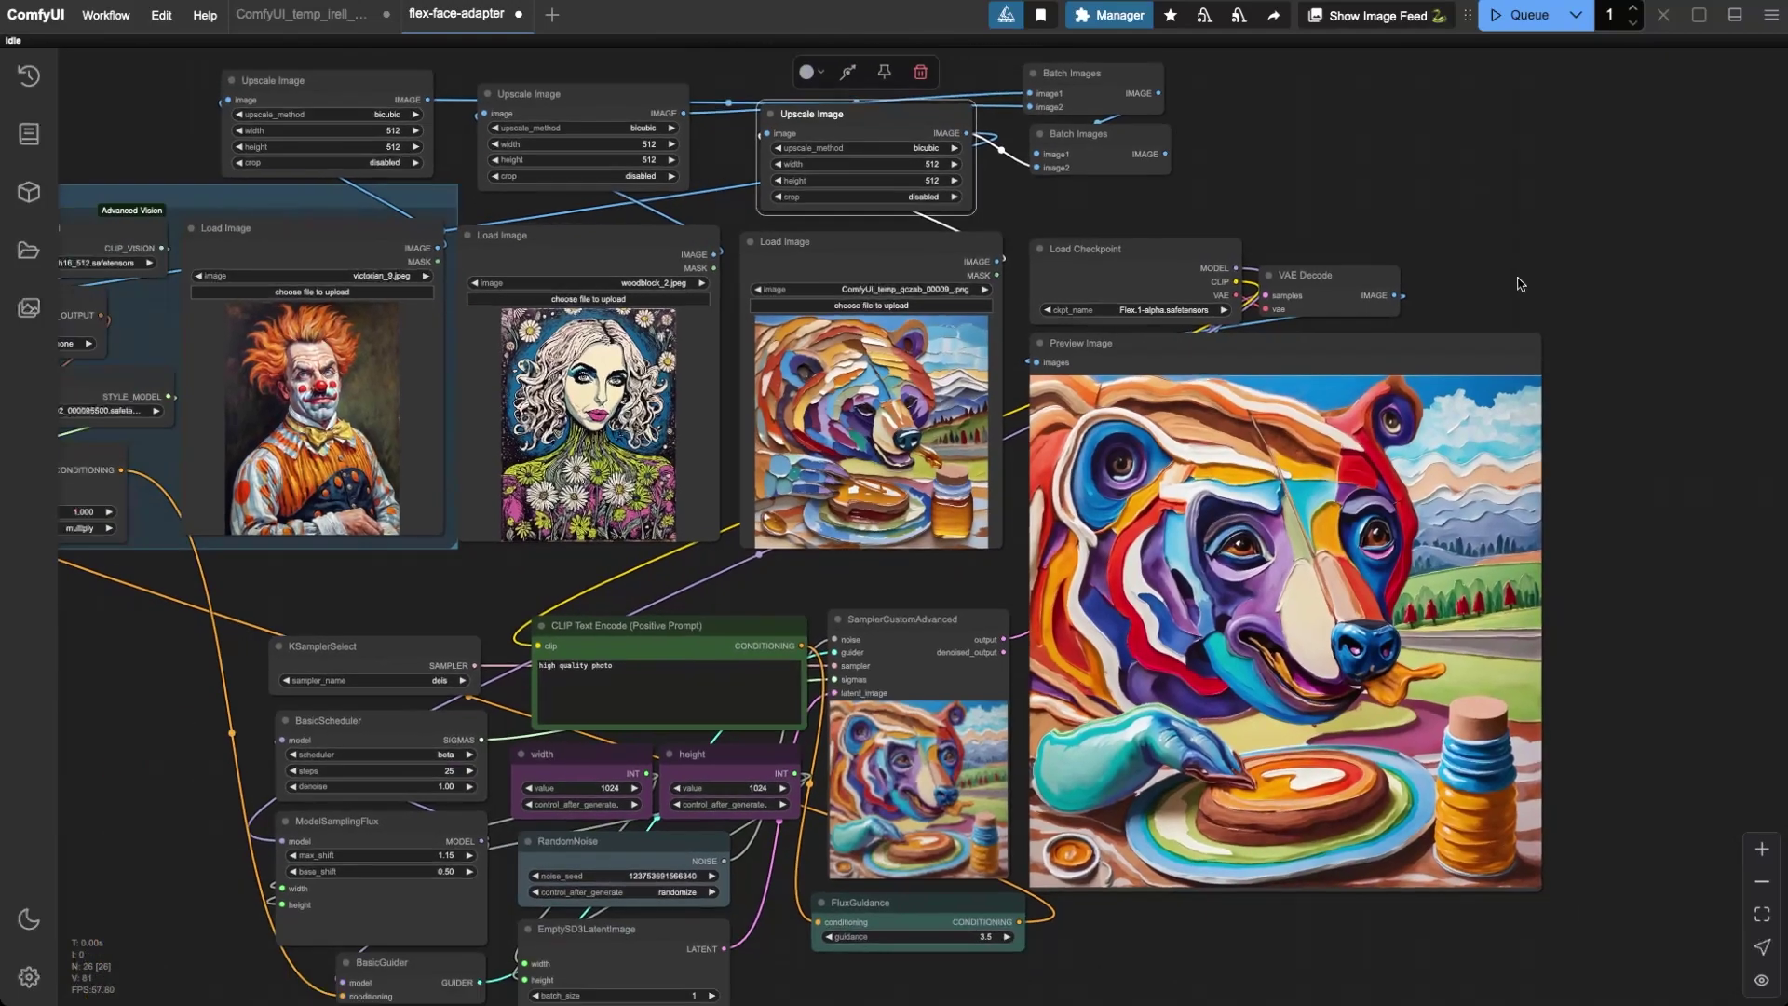
pyautogui.moveTo(1386, 220); pyautogui.dragTo(1563, 199)
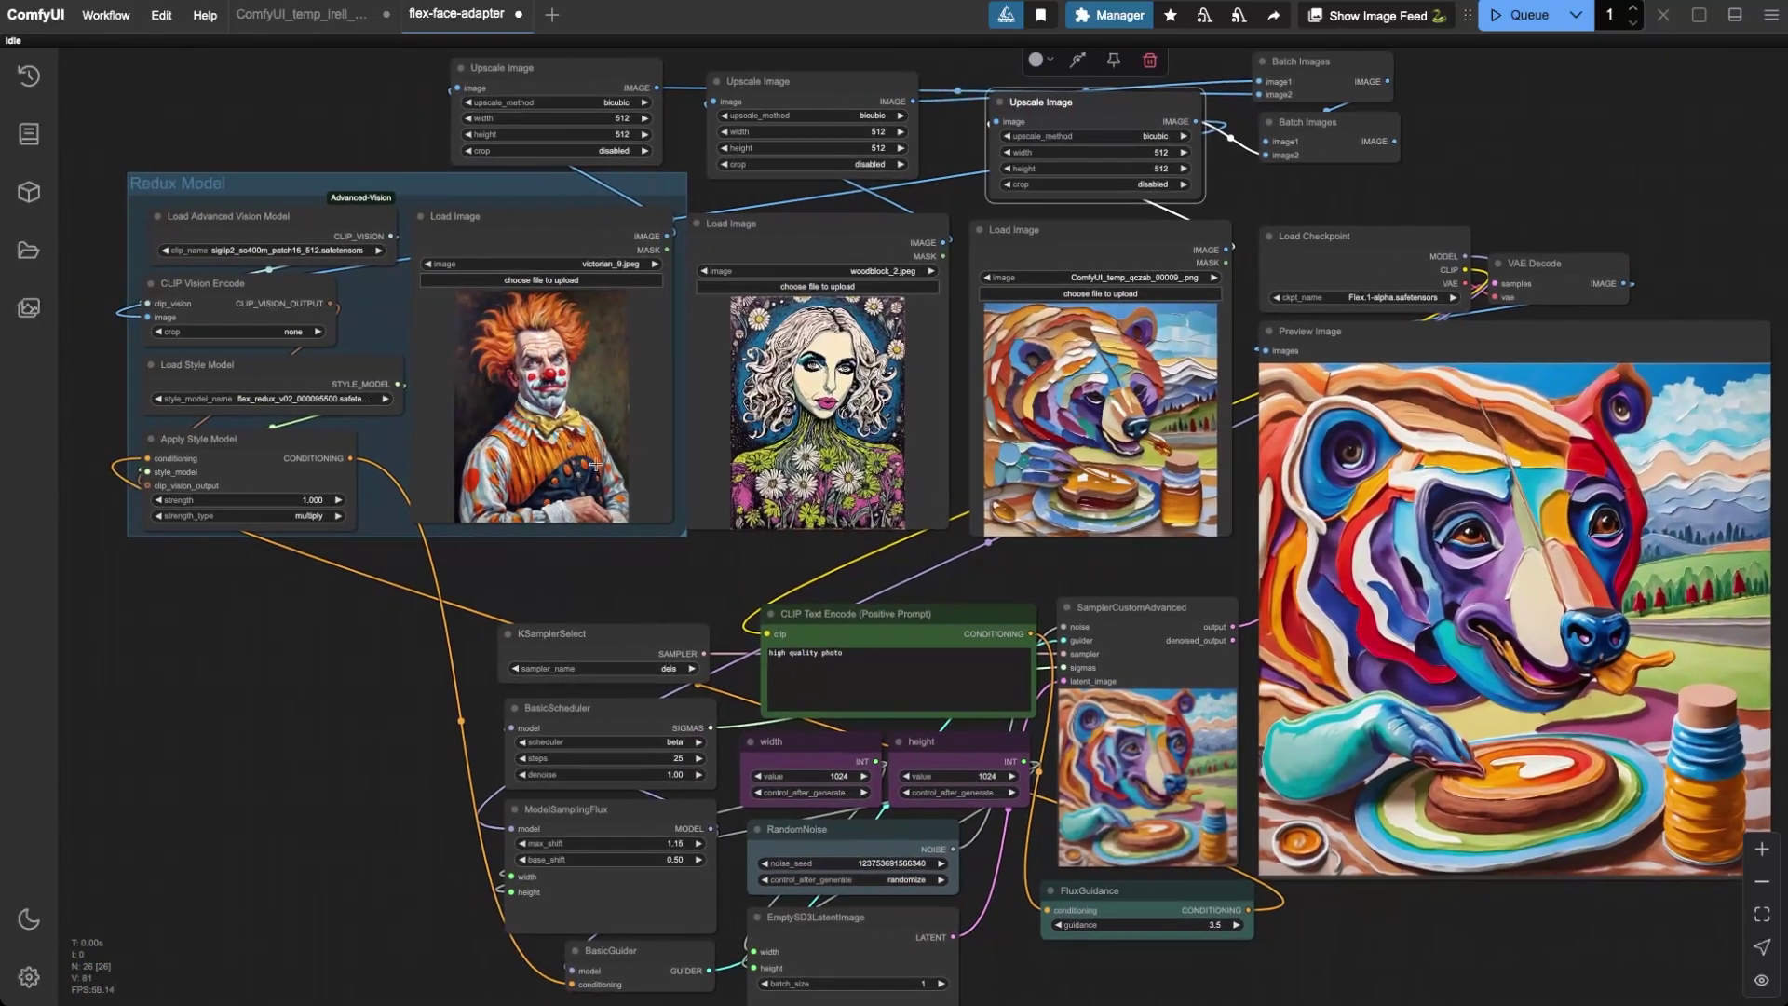
pyautogui.scroll(1, 496, 586)
pyautogui.scroll(2, 398, 441)
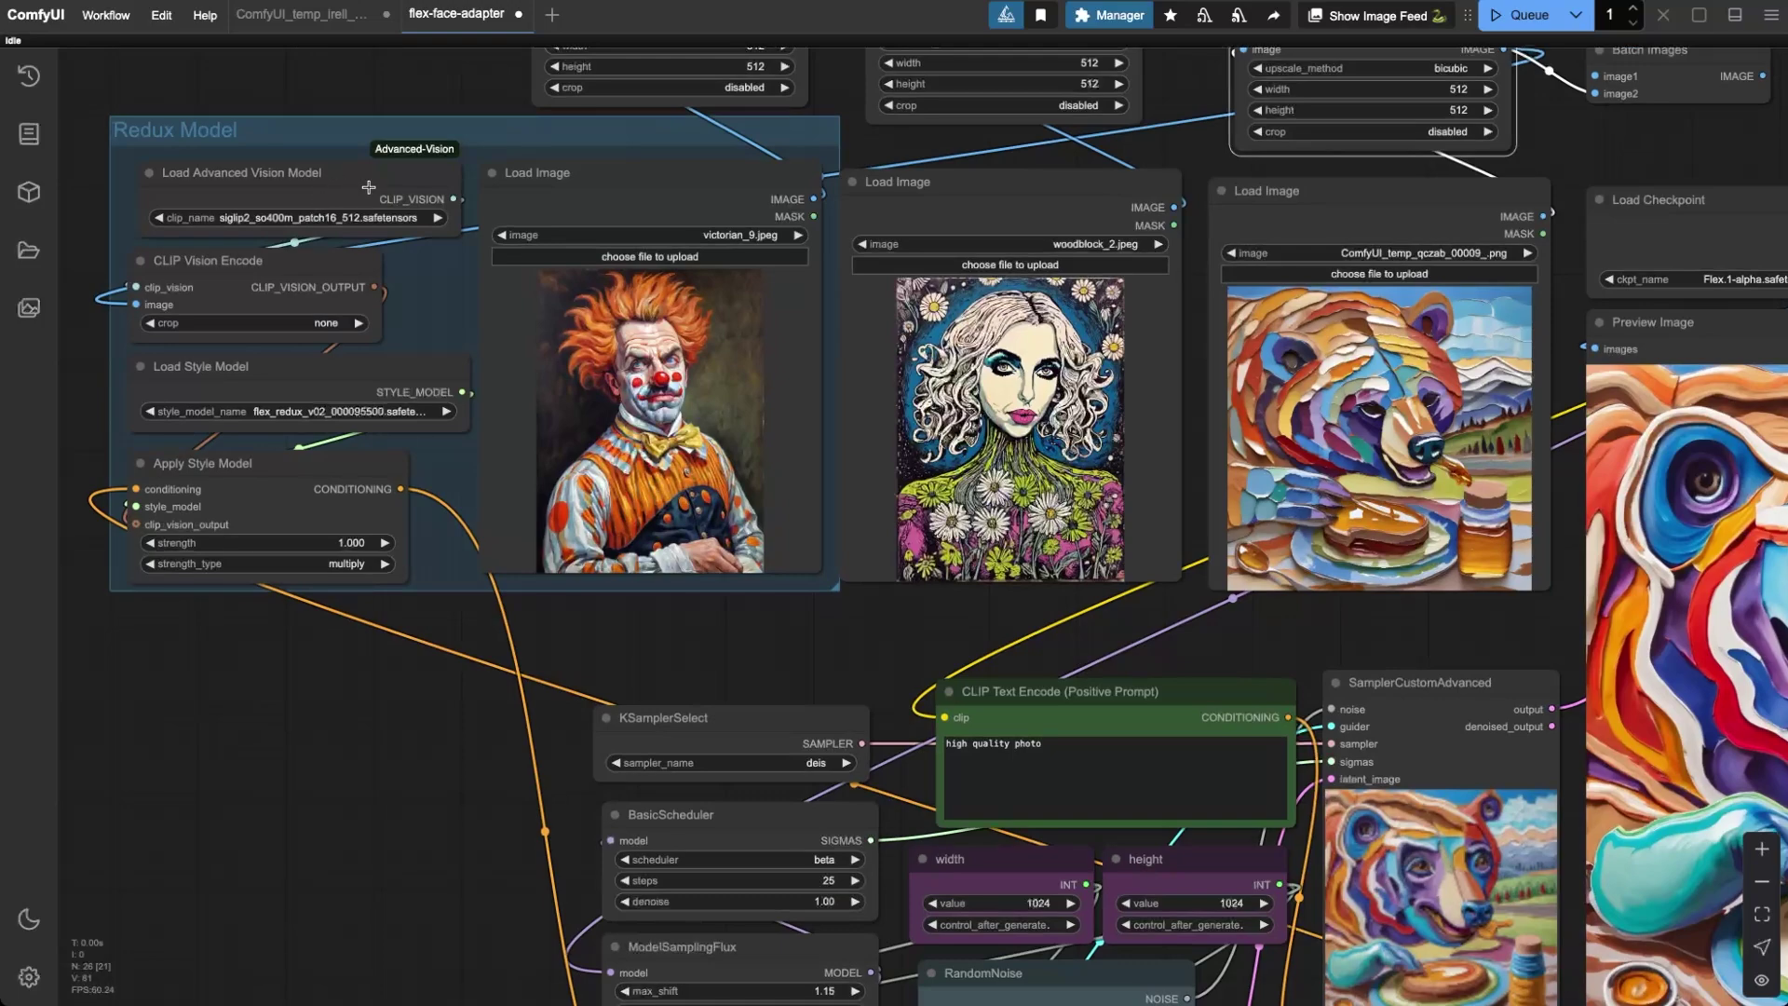
pyautogui.scroll(5, 368, 187)
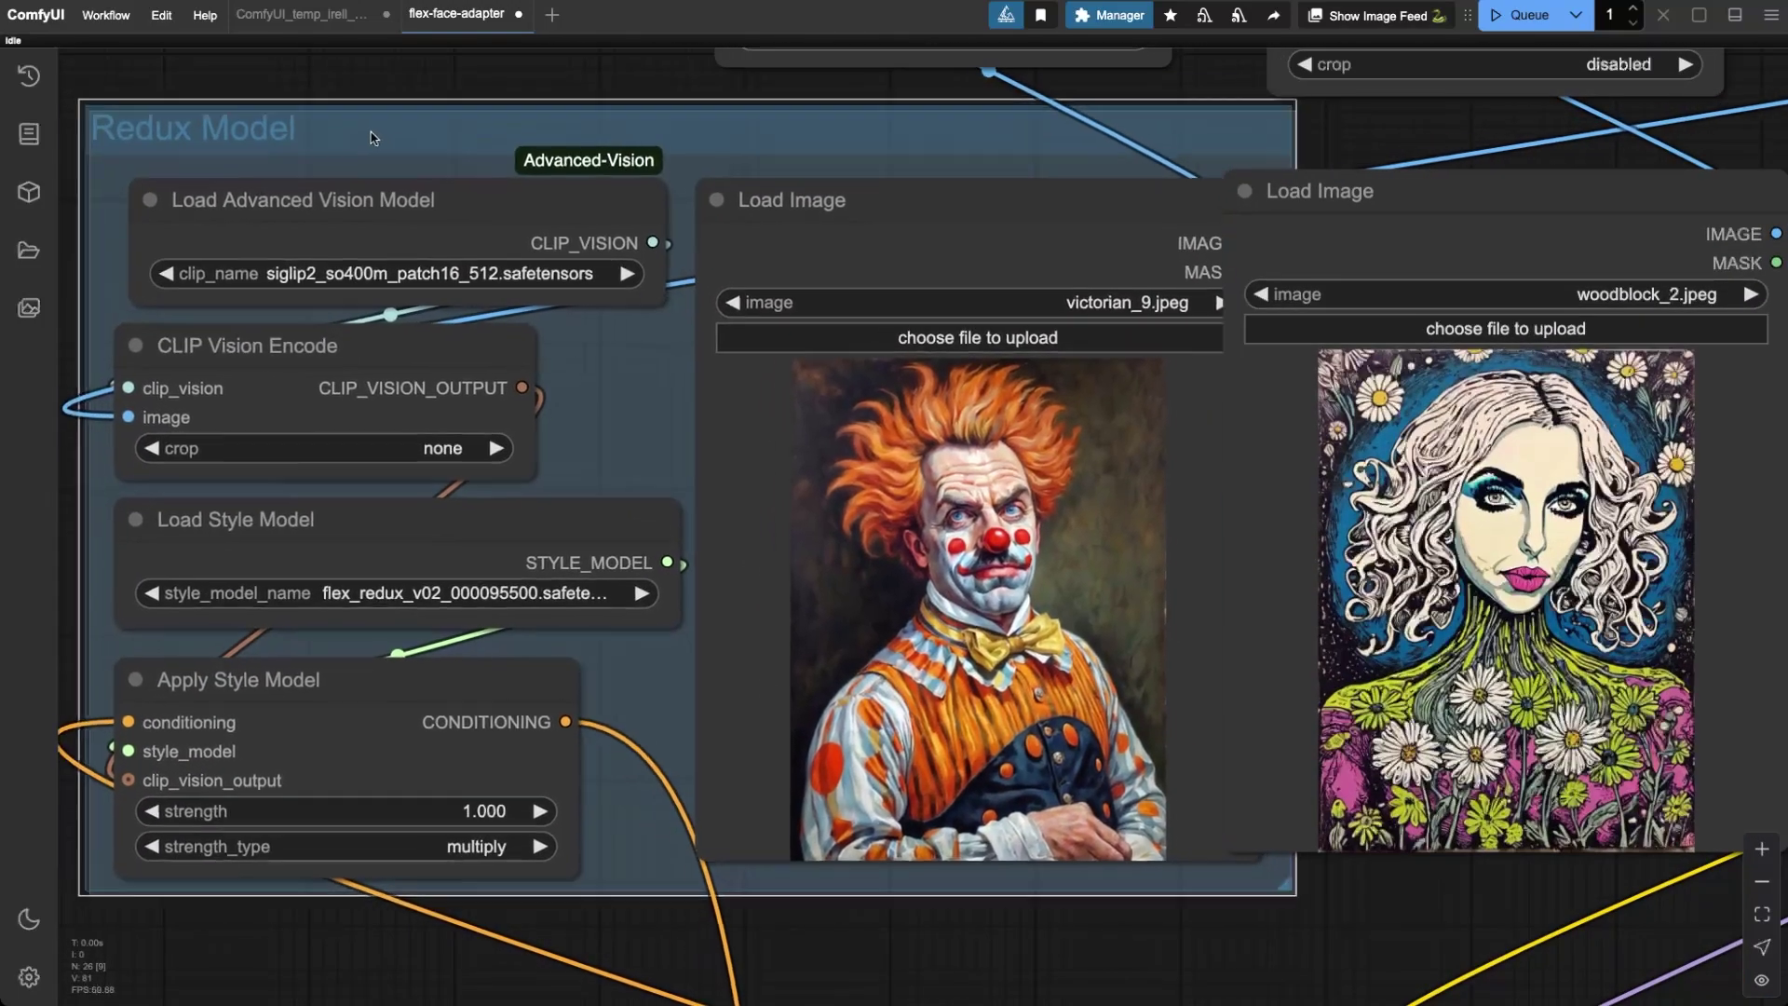
pyautogui.moveTo(371, 138); pyautogui.dragTo(332, 143)
pyautogui.click(393, 207)
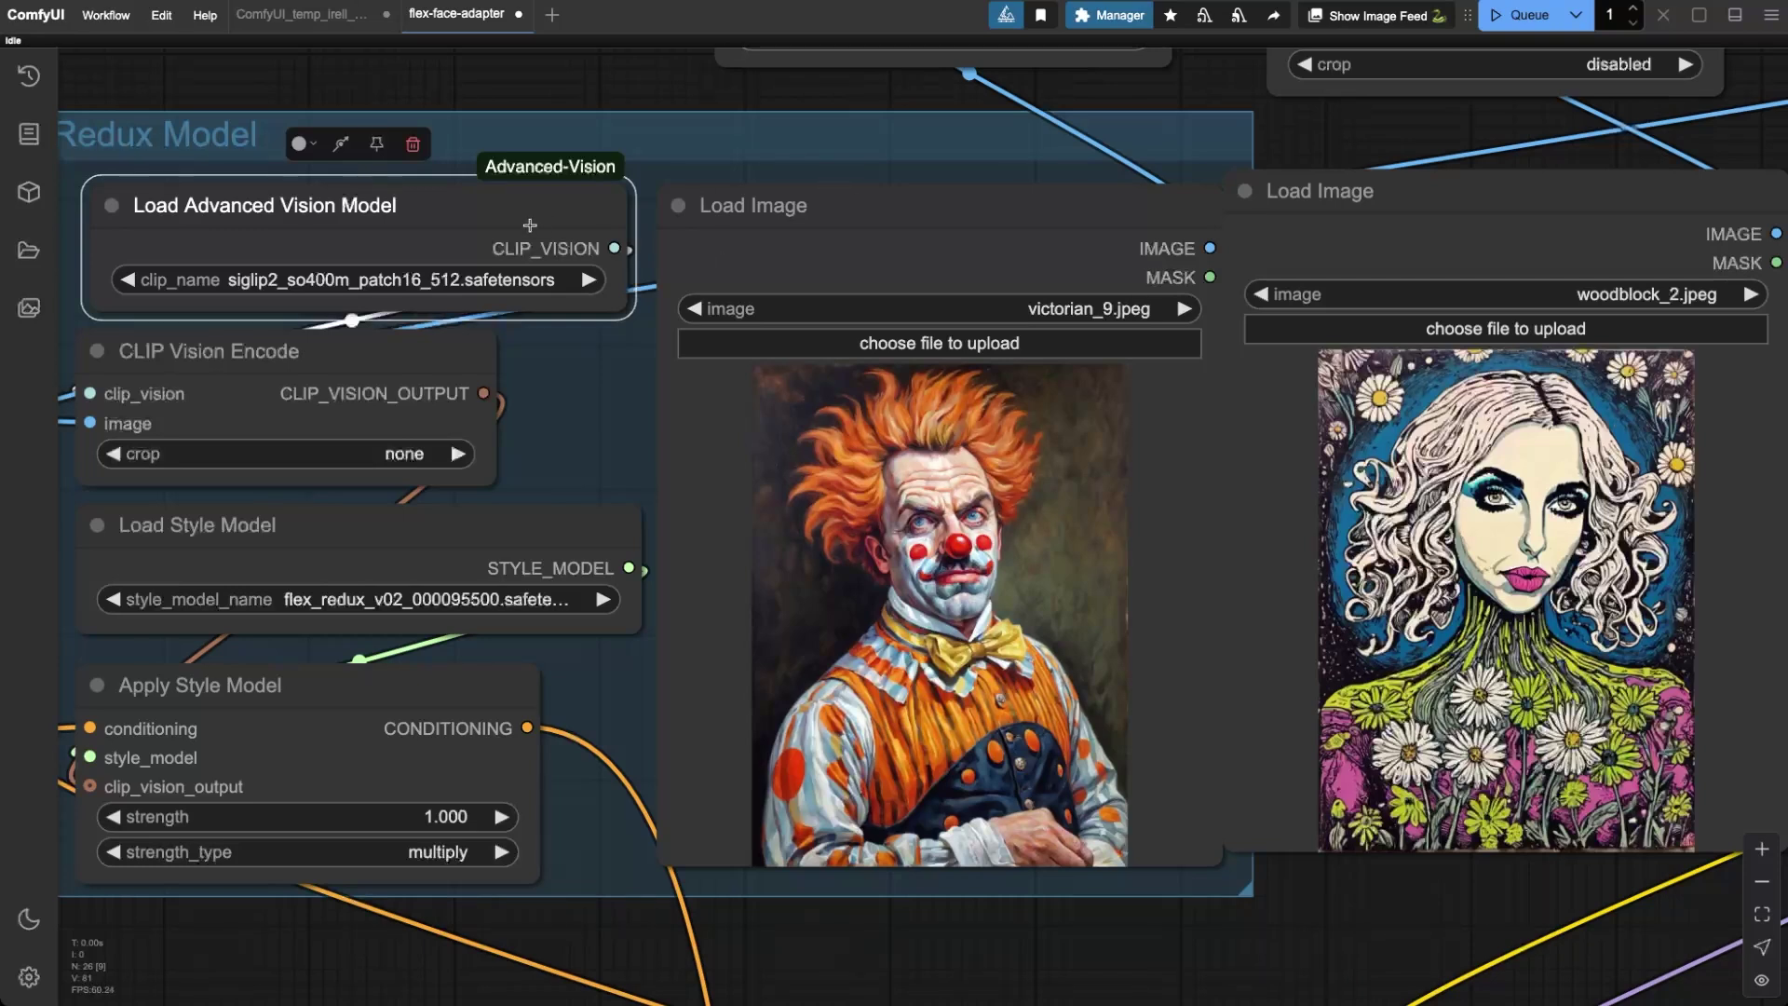
pyautogui.moveTo(506, 220); pyautogui.dragTo(506, 221)
pyautogui.scroll(-5, 247, 76)
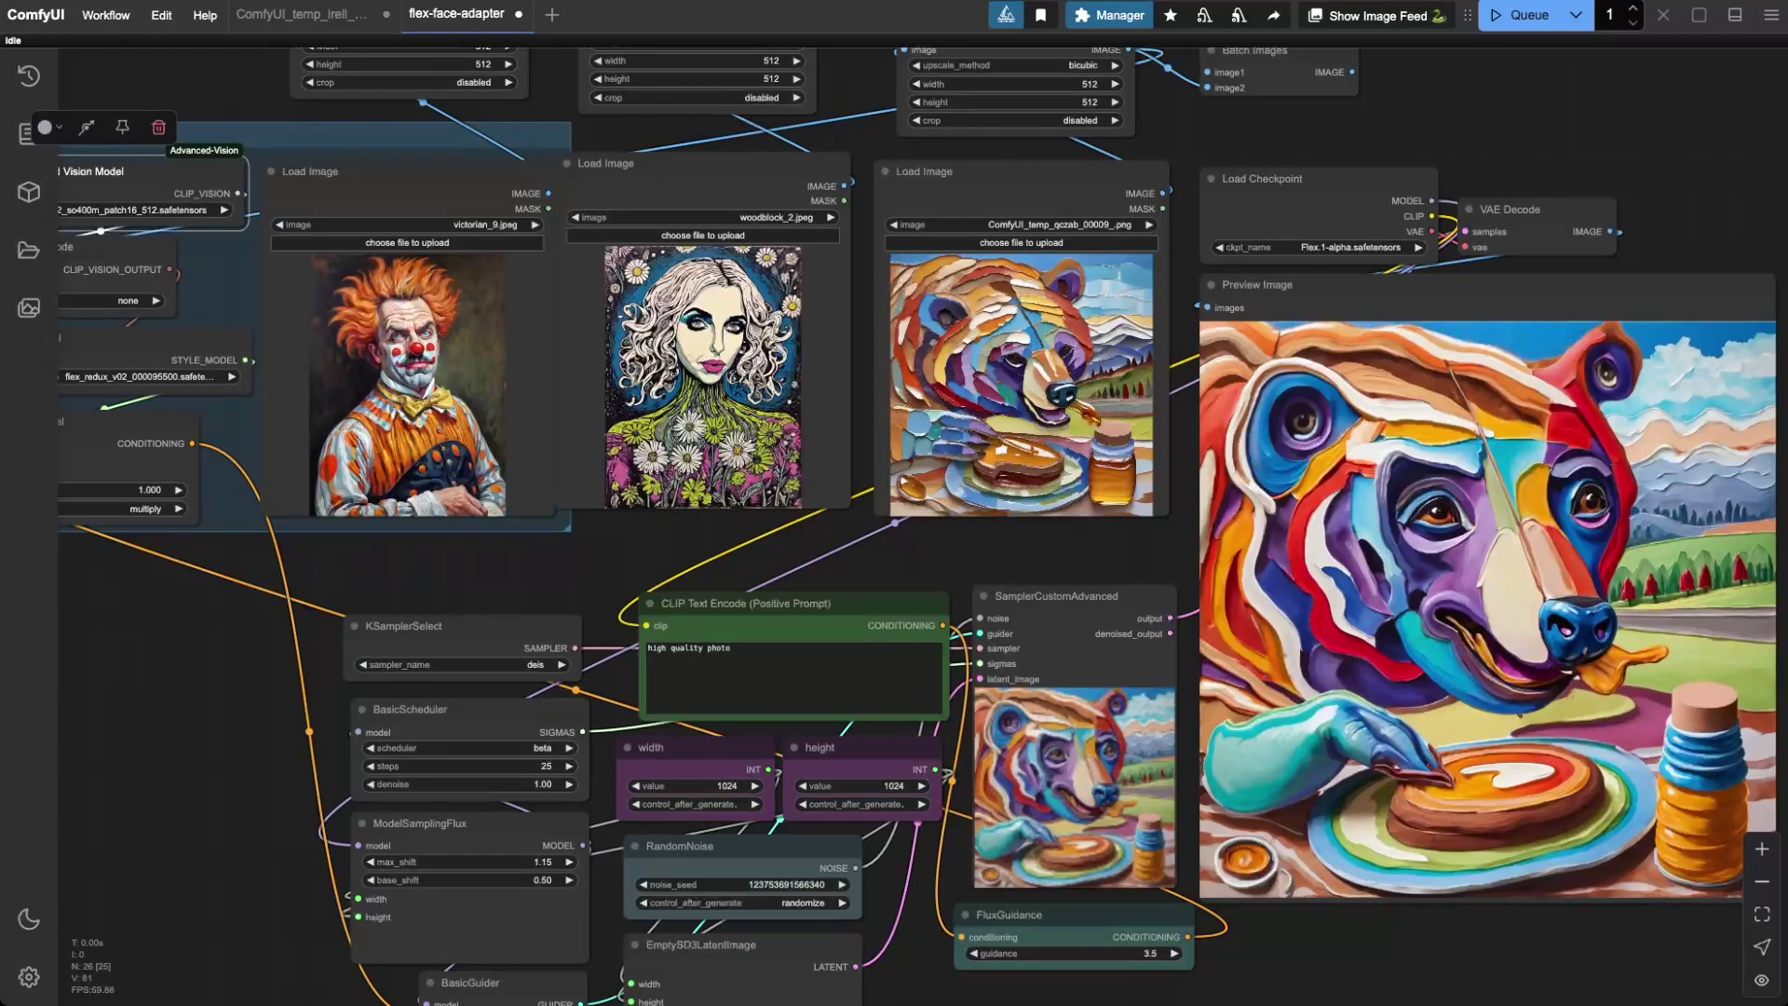